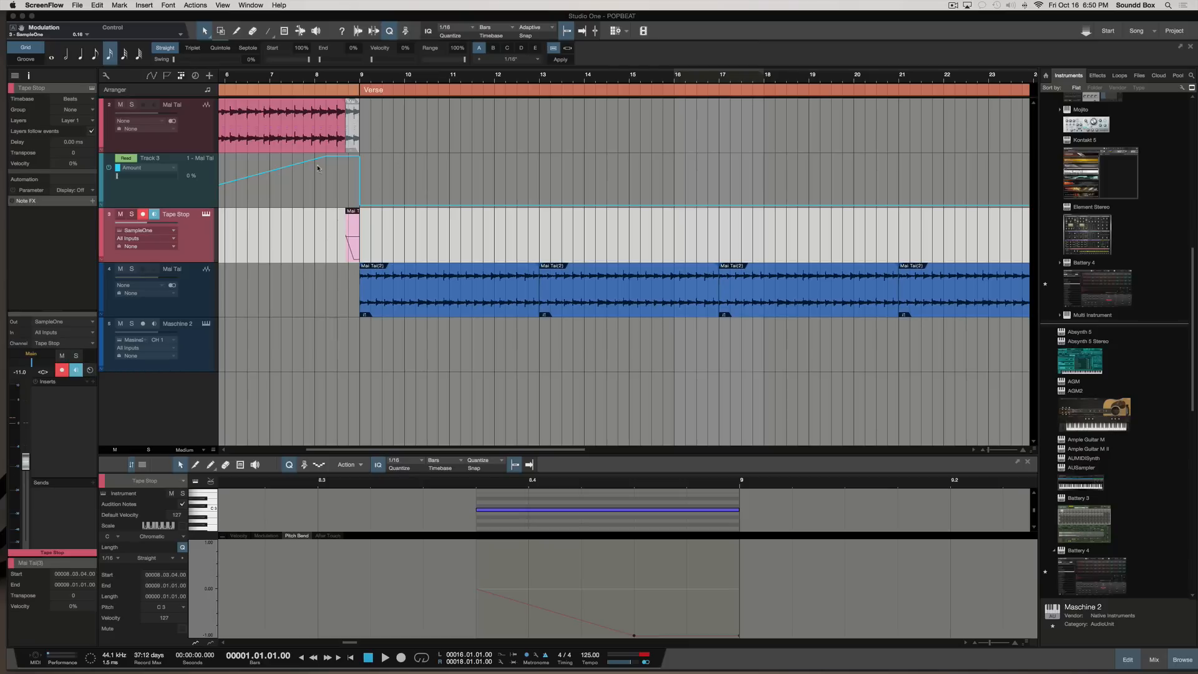
Play the end of the intro, and solo the Tape Stop track to audition its effect alone from bar 8.3.
scroll(291, 147, "left", 5)
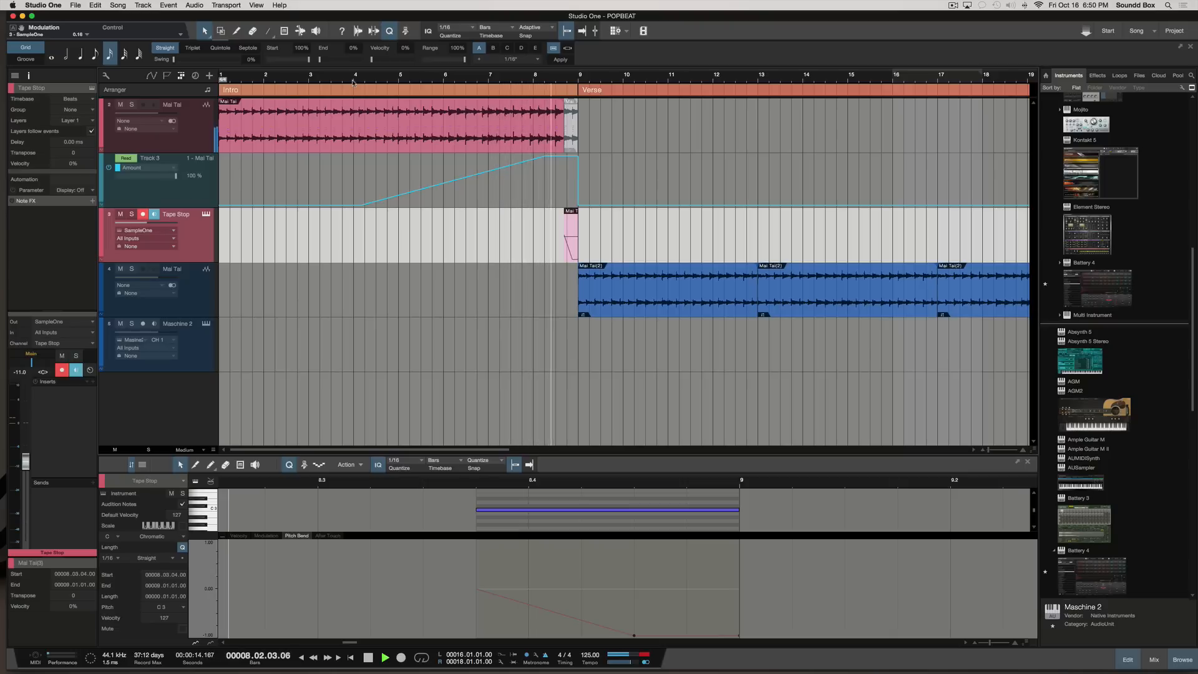
key("space")
left_click(131, 214)
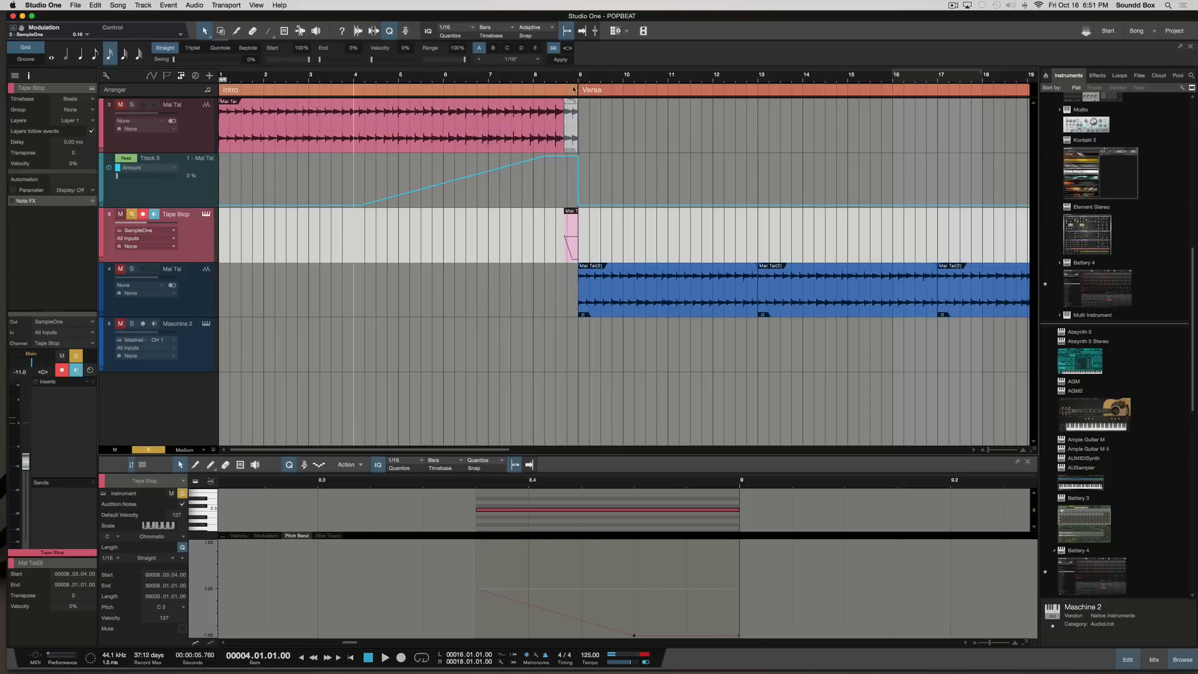
left_click(554, 84)
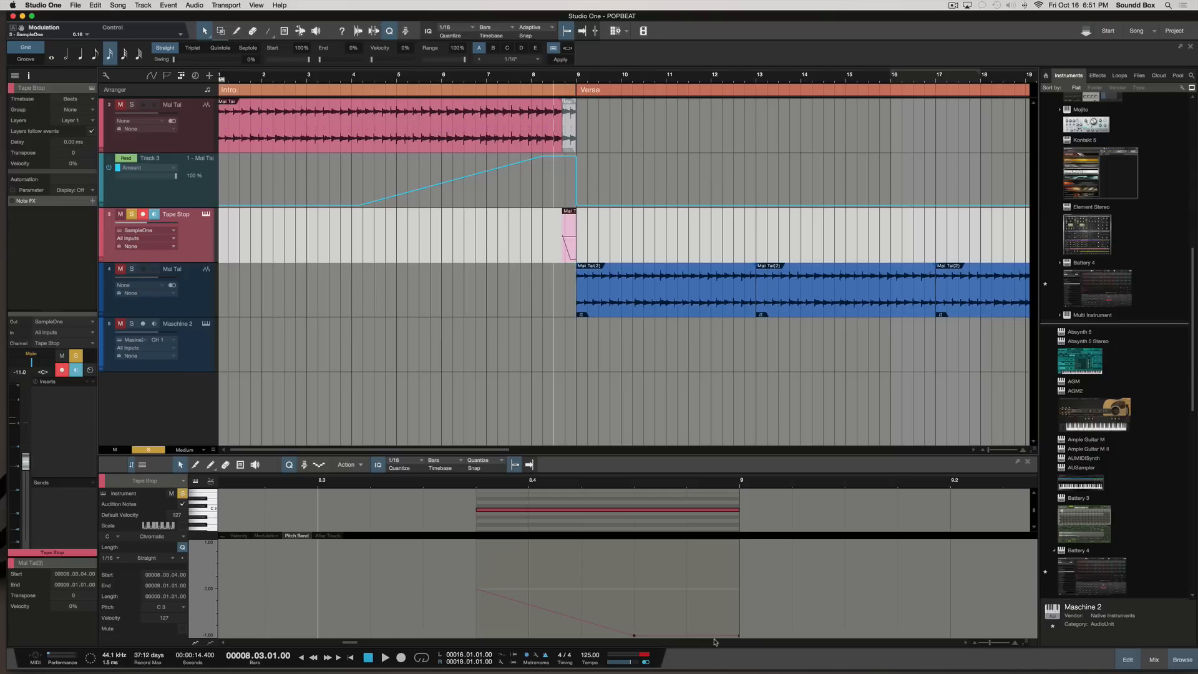
Solo the blue Mai Tai audio track in the verse and audition it from bar 12.
scroll(540, 347, "right", 5)
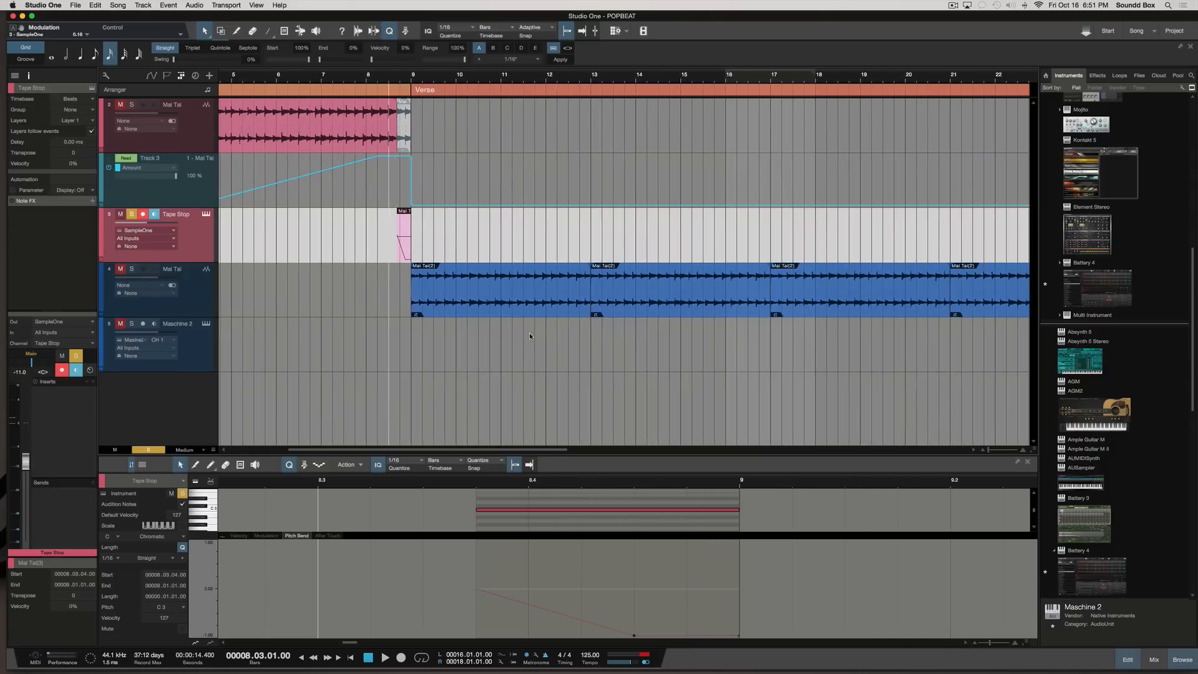
left_click(540, 298)
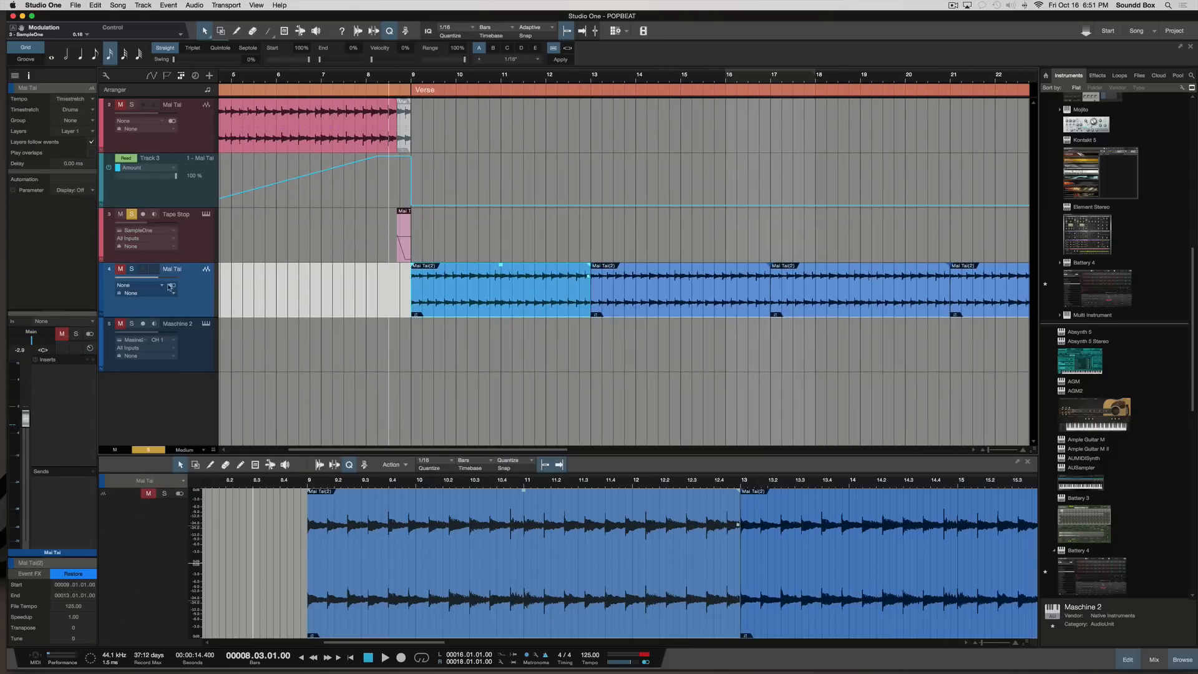
left_click(131, 270)
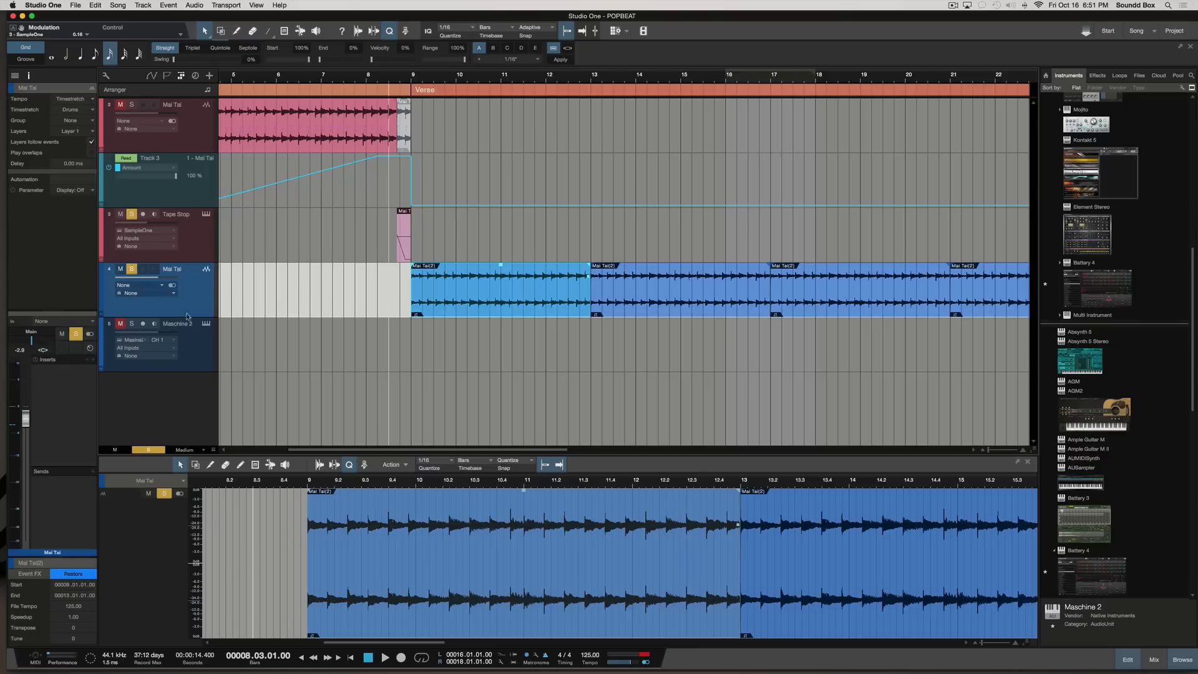
left_click(131, 270)
left_click(549, 82)
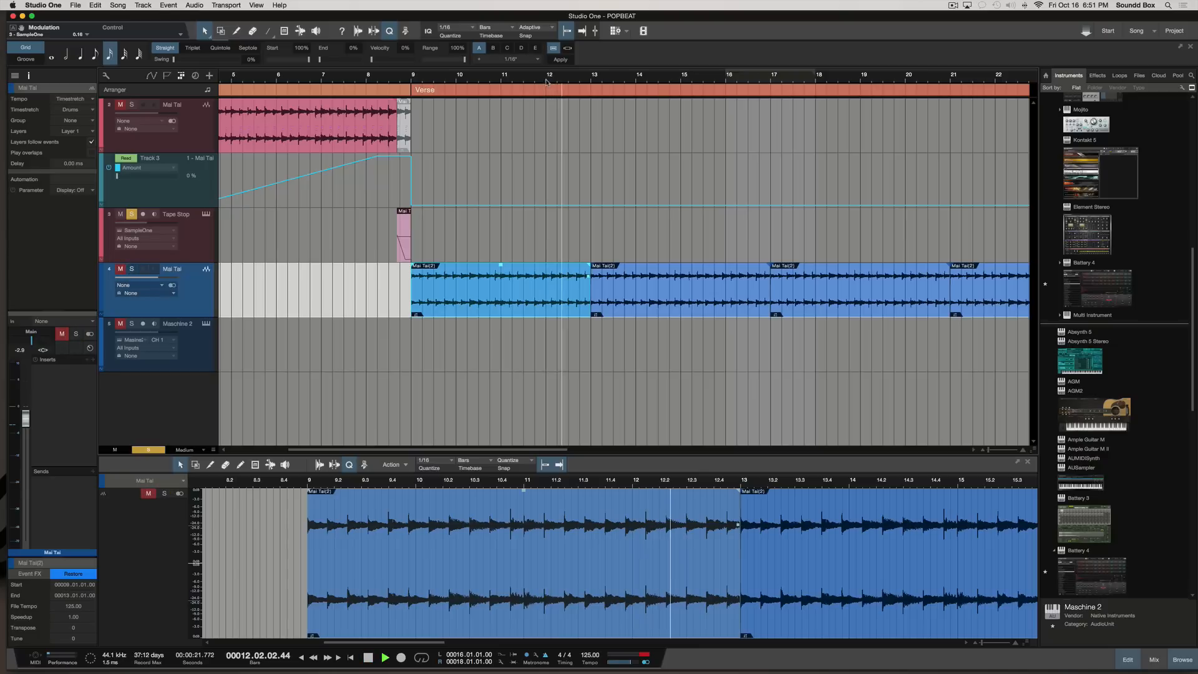
left_click(131, 270)
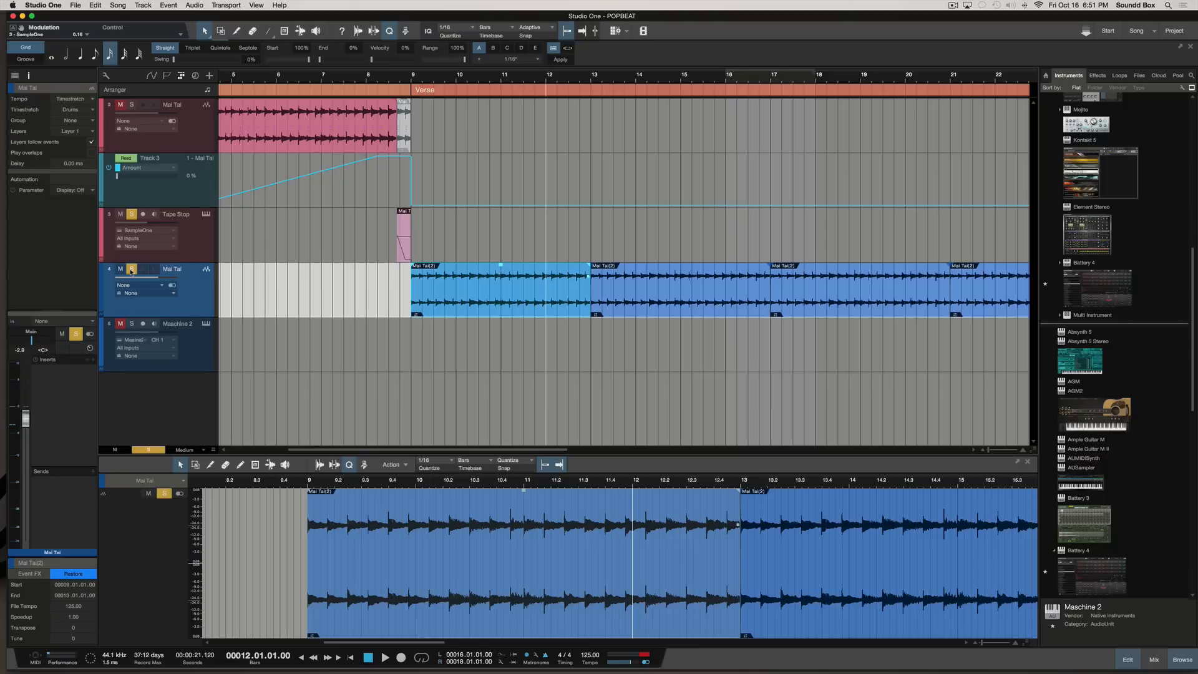
key("space")
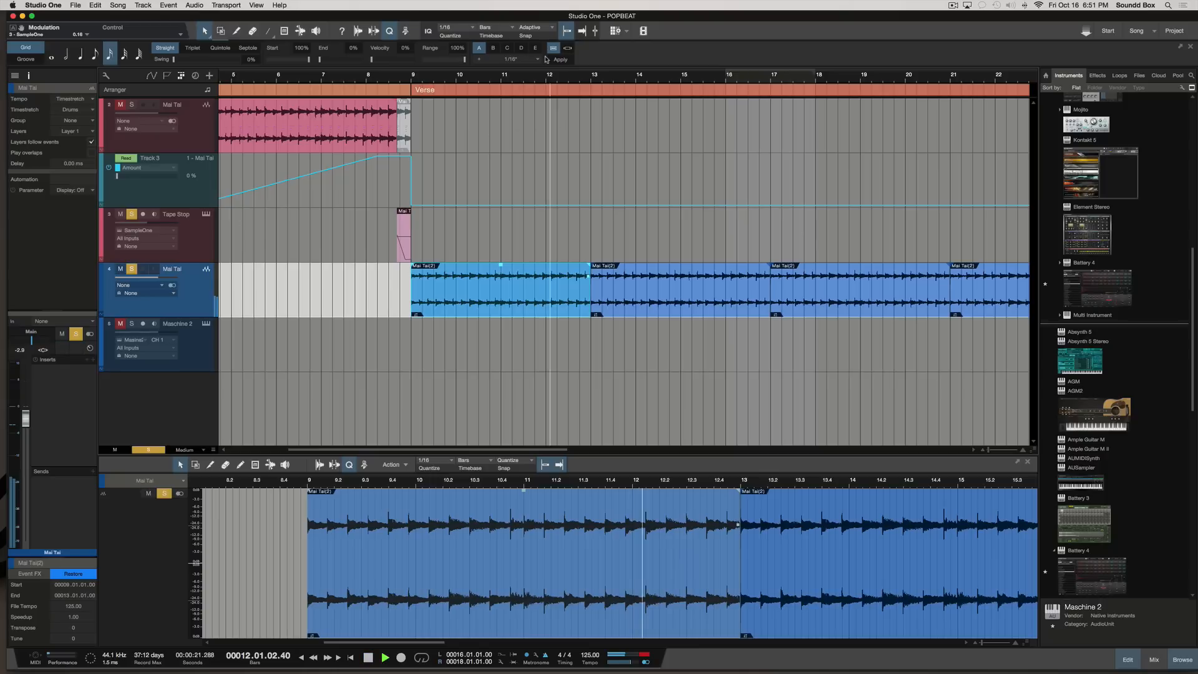
key("space")
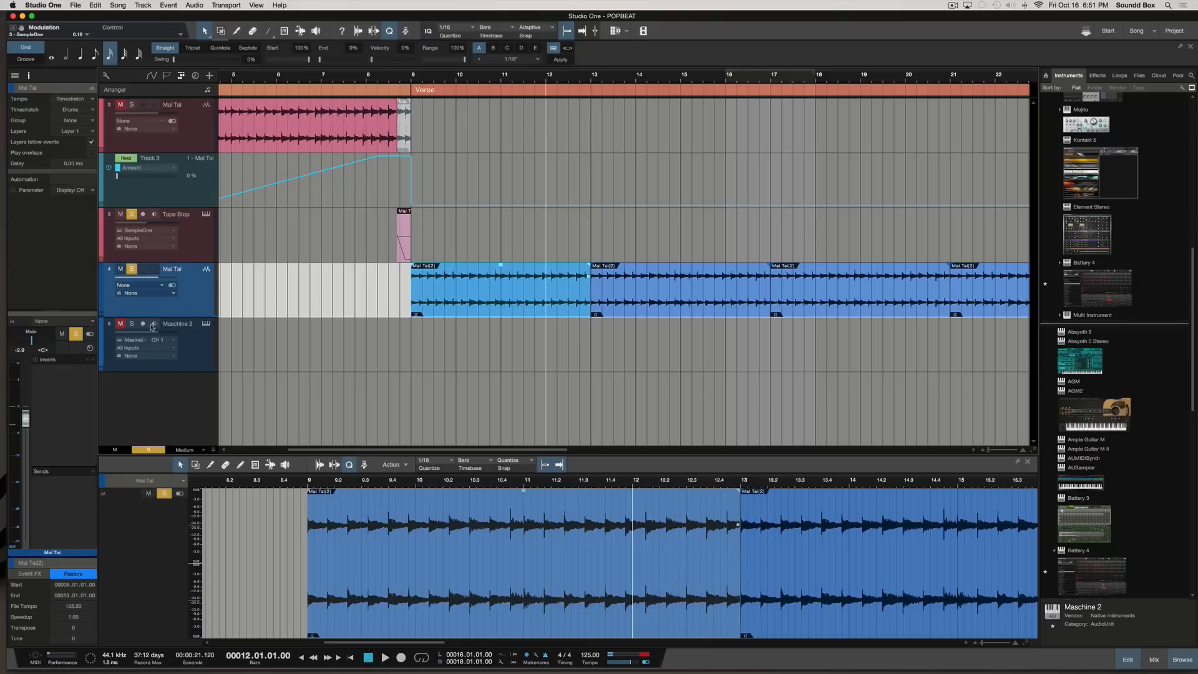
Split the first Mai Tai verse event at bar 12.2 and send the short slice to a new SampleOne.
key("3")
left_click(557, 271)
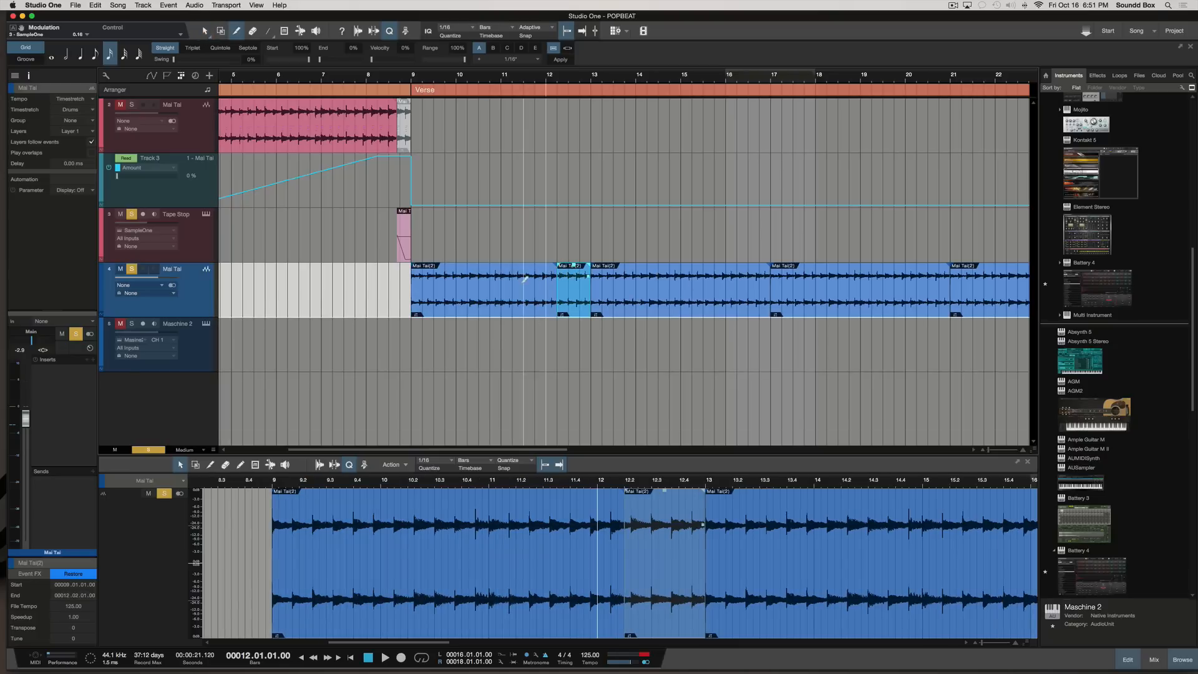
right_click(565, 285)
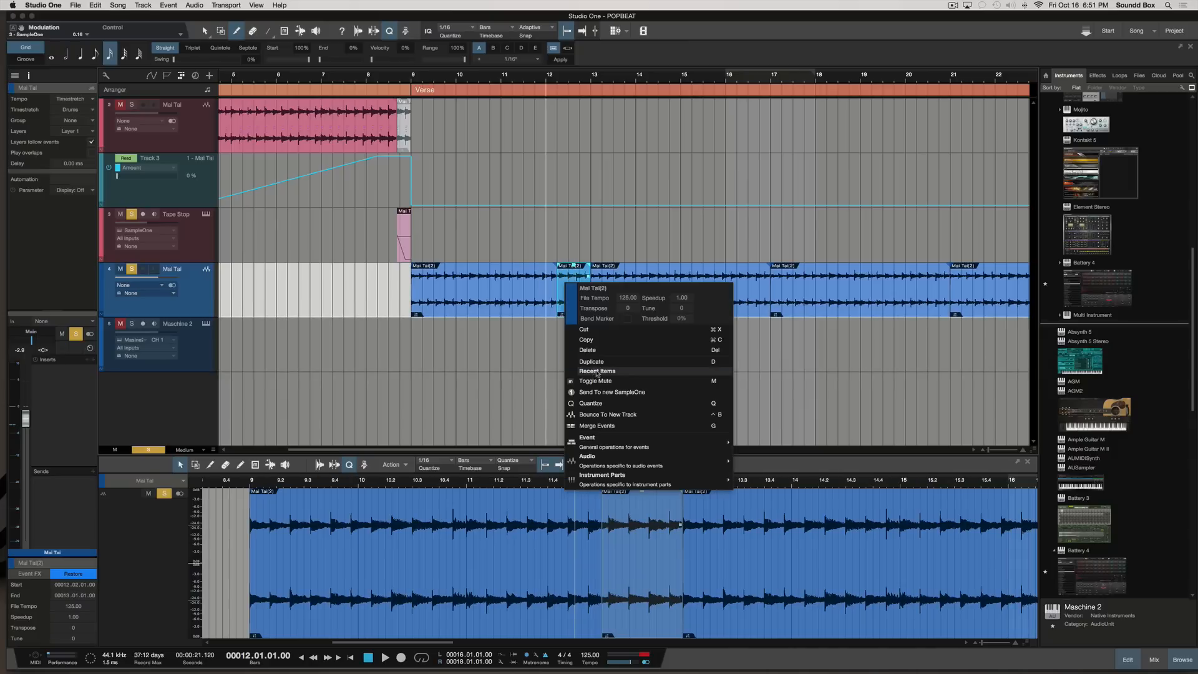
mouse_move(616, 465)
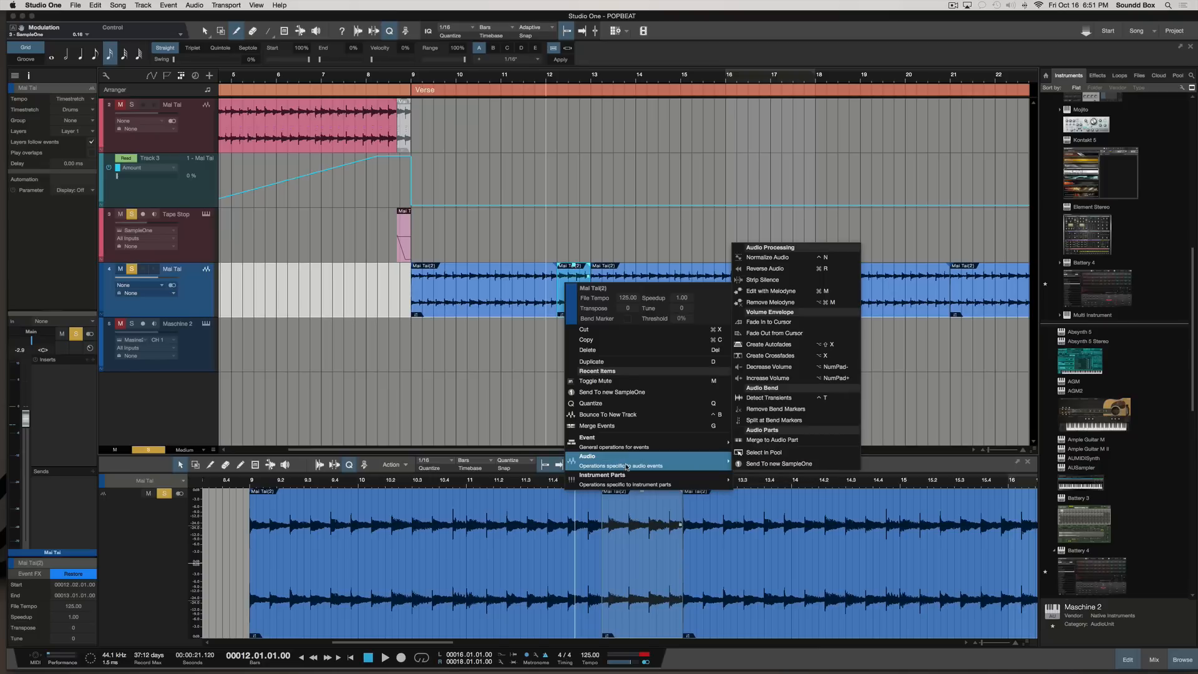
left_click(803, 463)
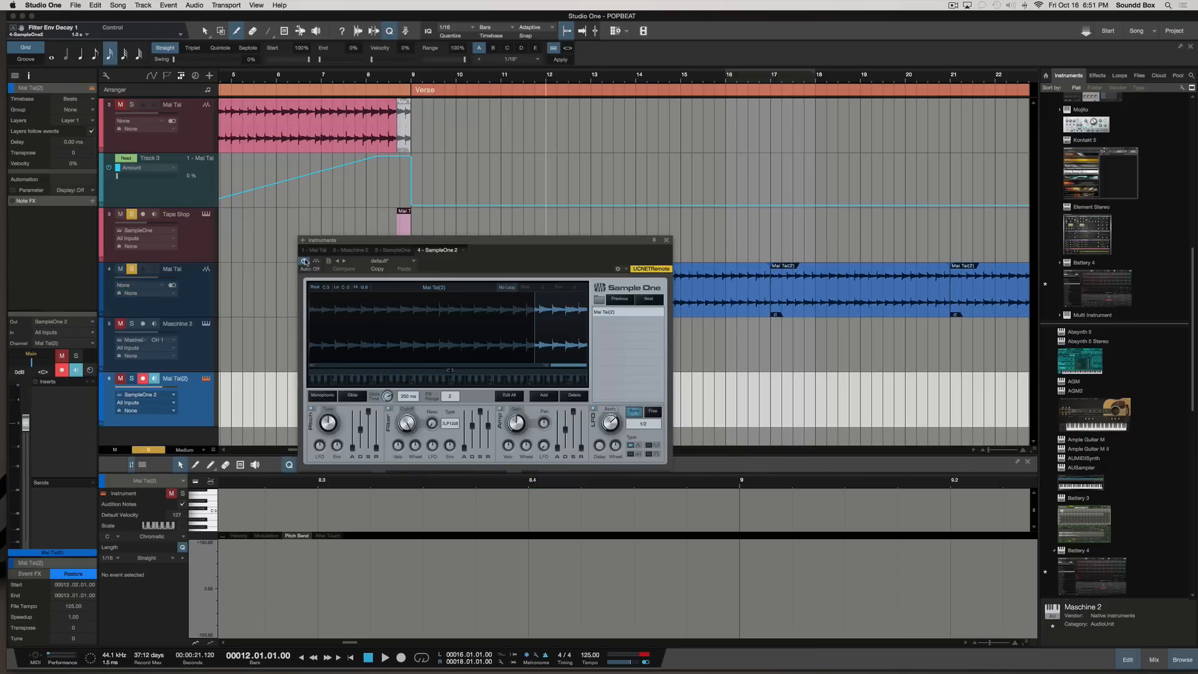
Move the Sample One window clear of the slice and keep its pitch bend range at 2.
left_click_drag(416, 248, 721, 123)
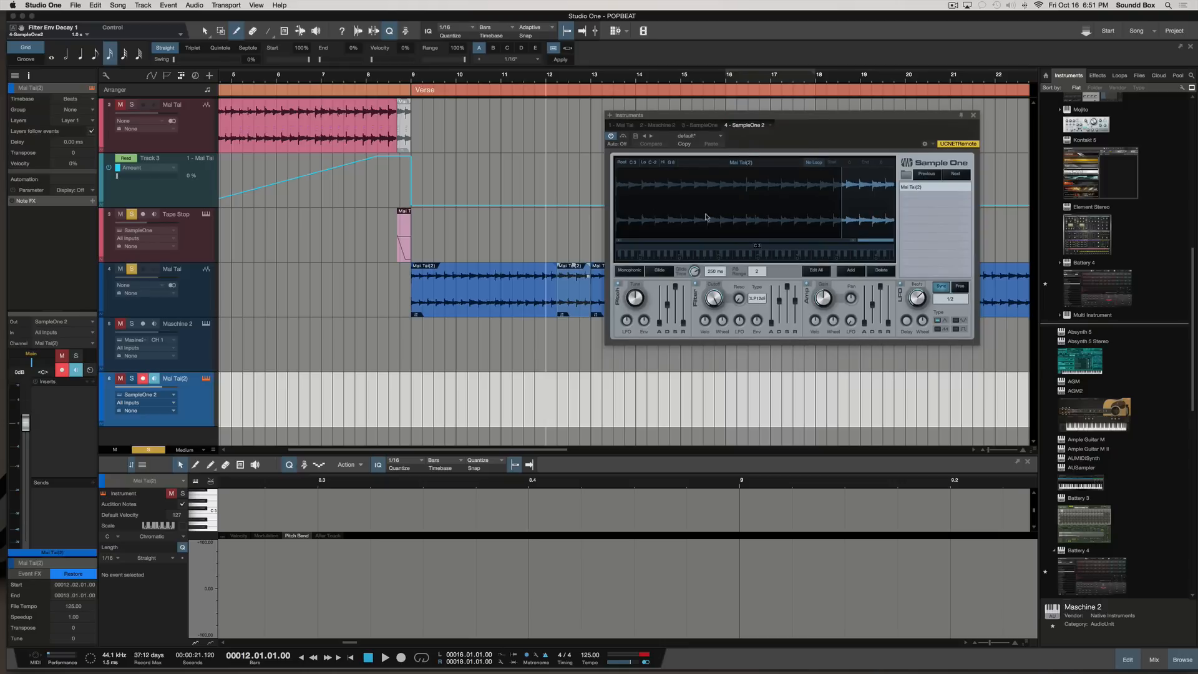
scroll(581, 212, "right", 5)
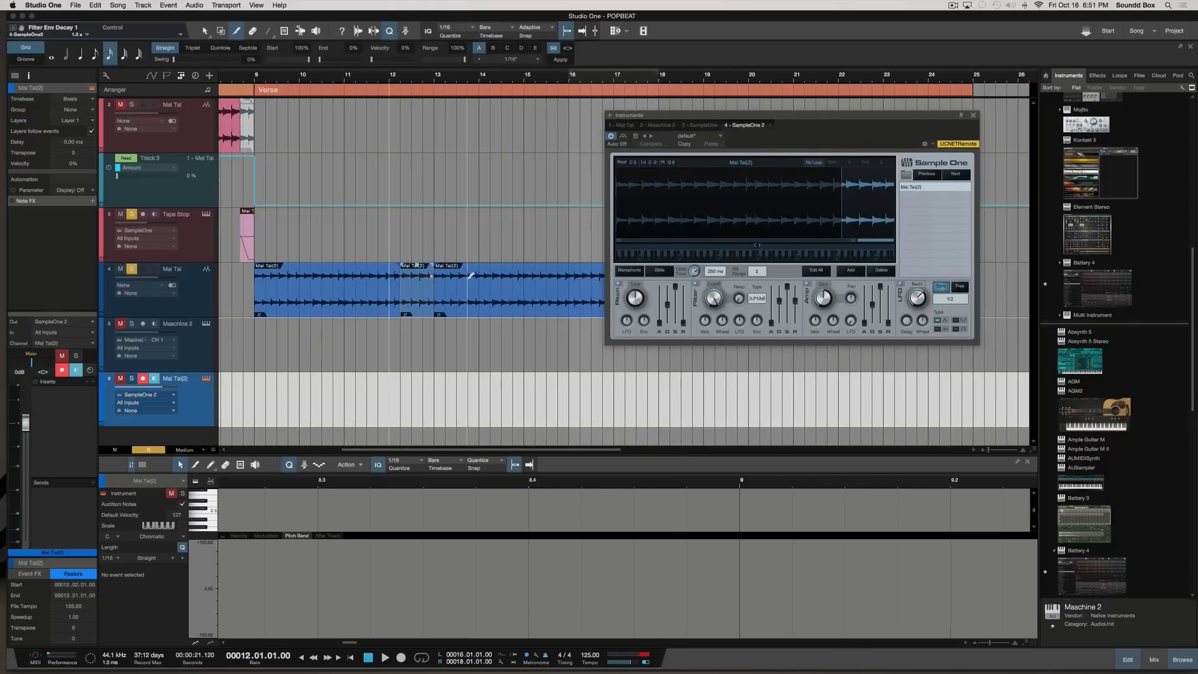
left_click(759, 272)
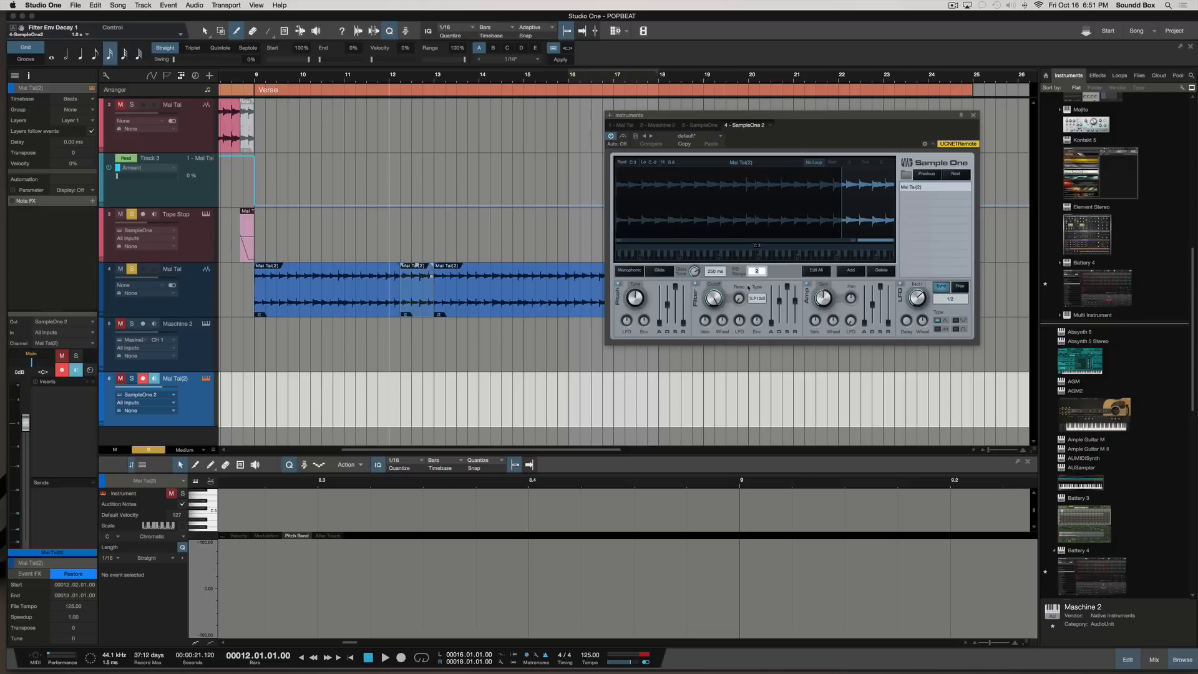
key("Return")
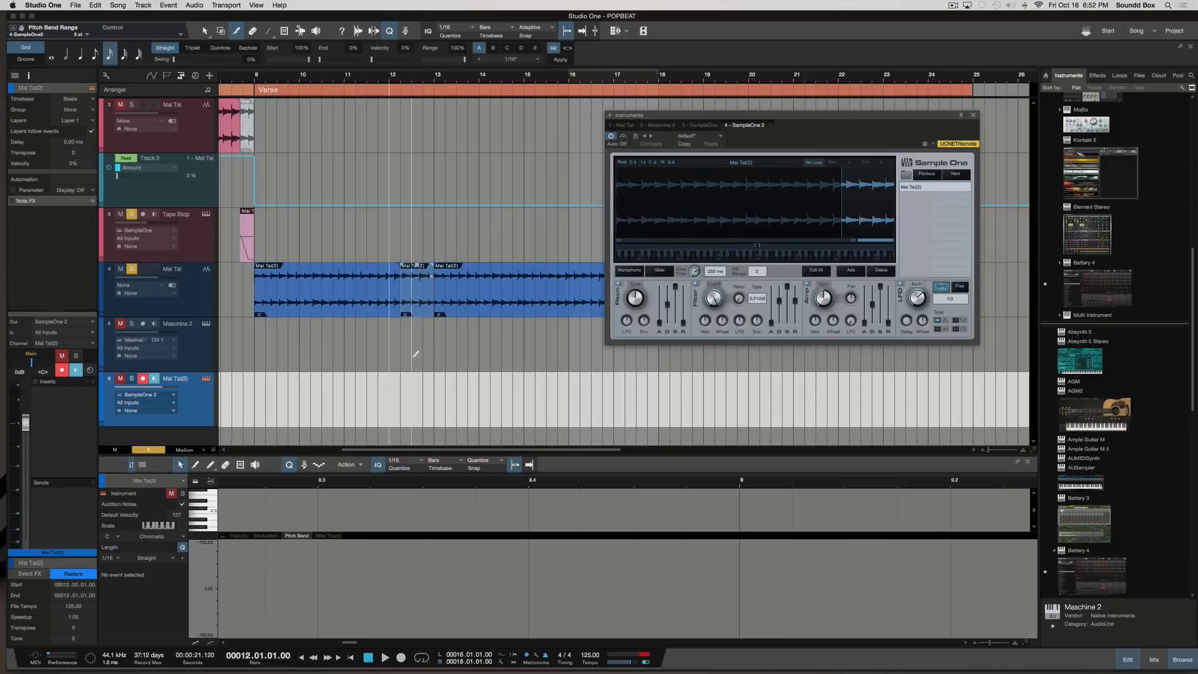
Switch to the Arrow tool and examine the waveform of the slice between bars 12.2 and 13 in the audio editor.
key("1")
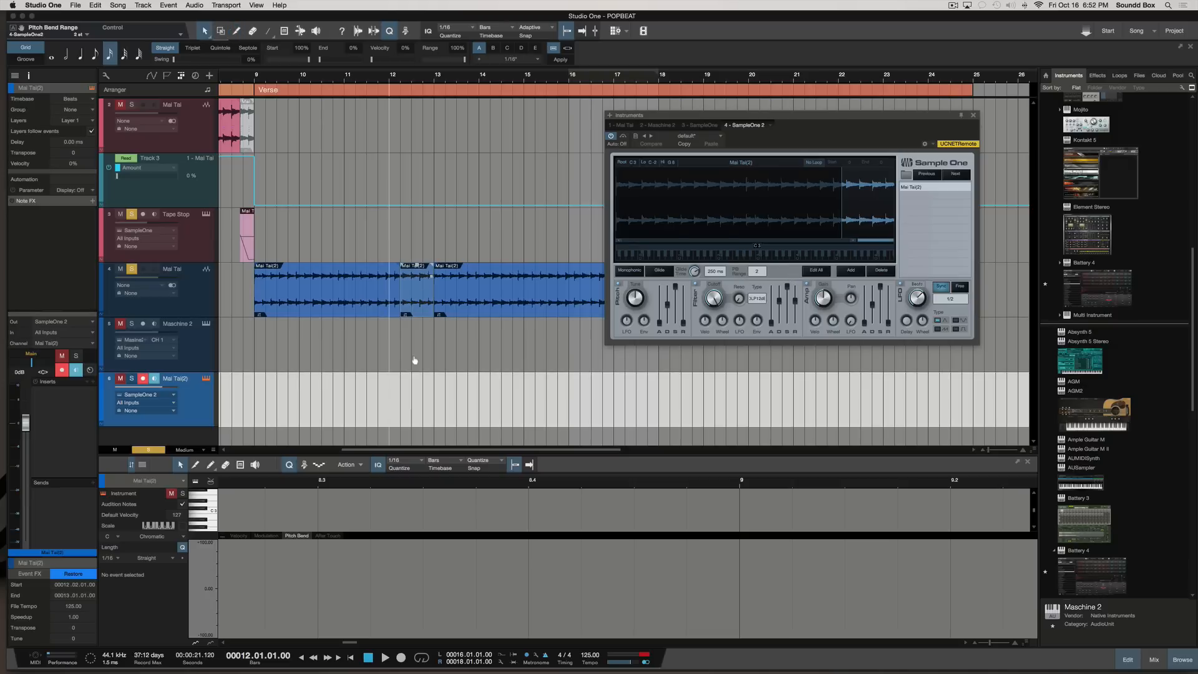
left_click(417, 290)
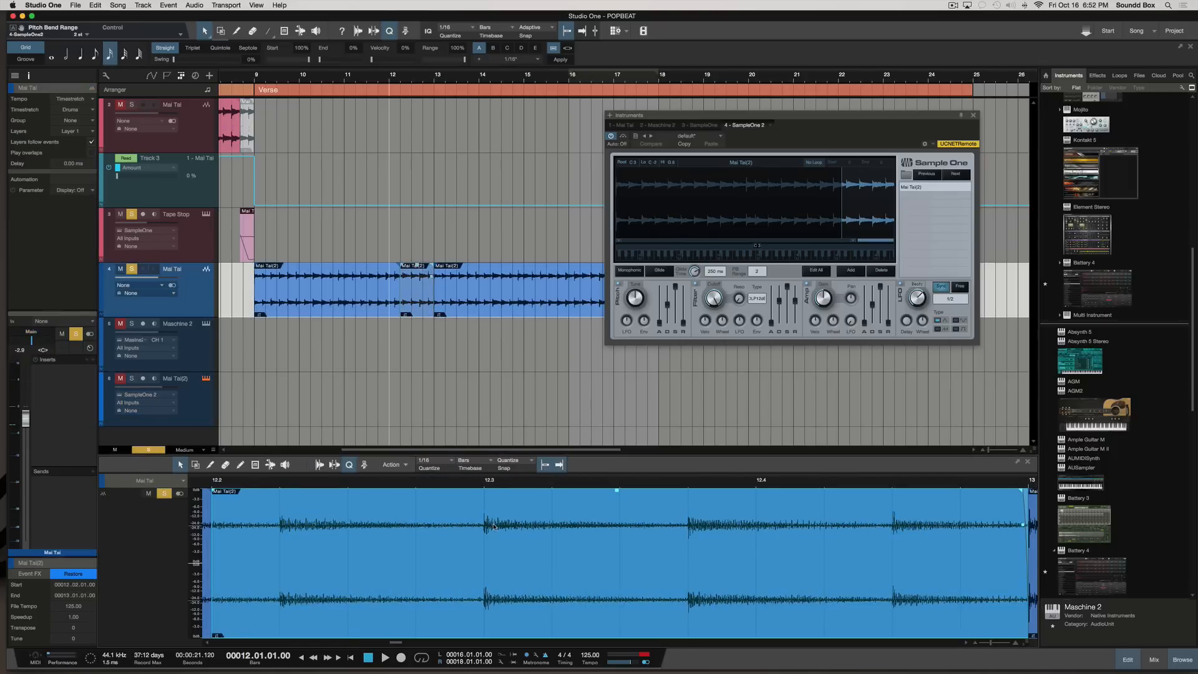
scroll(496, 527, "left", 3)
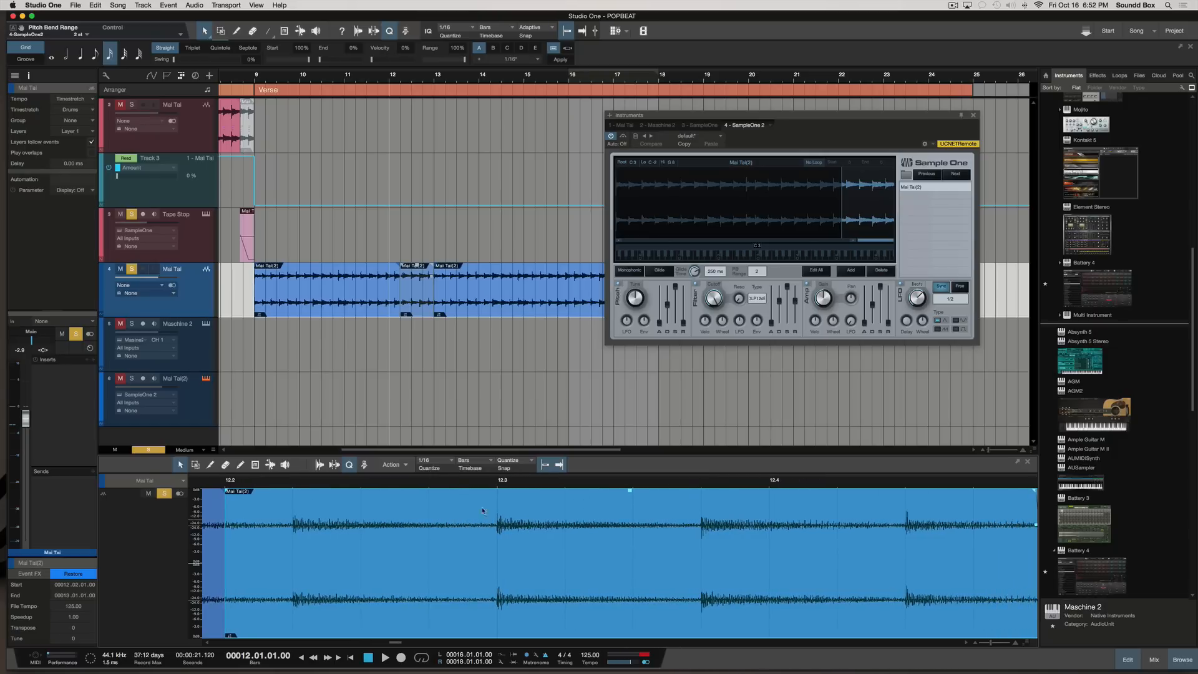
left_click(436, 399)
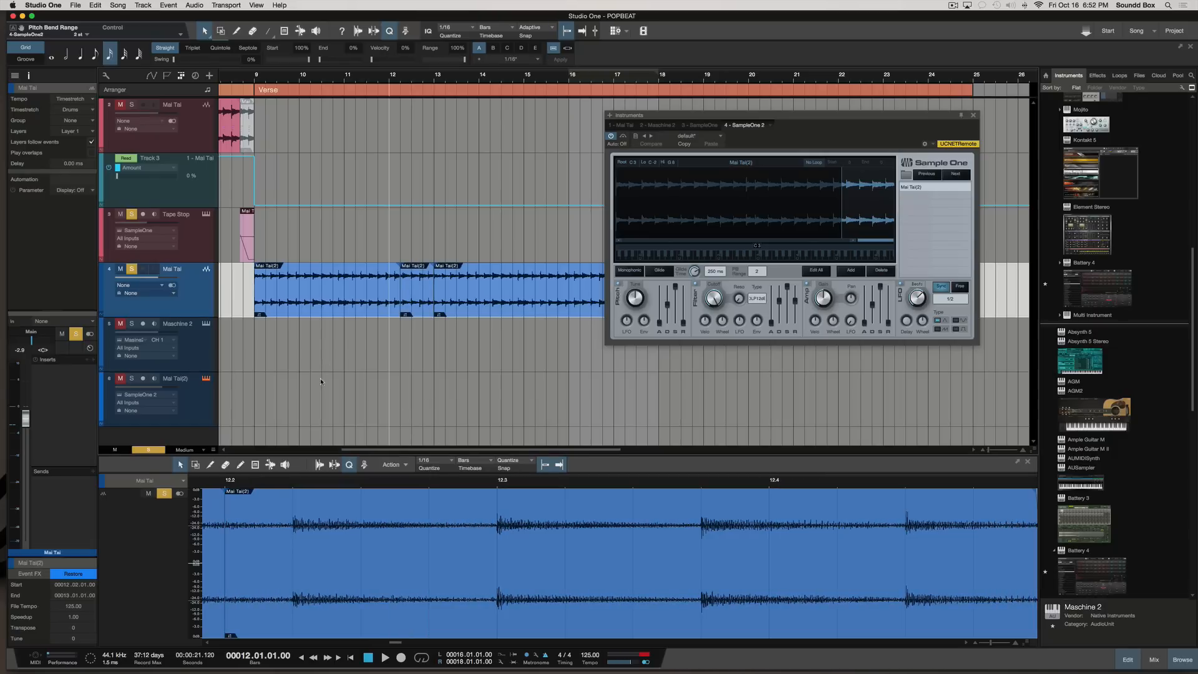
Move the Mai Tai(2) instrument track directly below the Mai Tai audio track and shift the Sample One window aside.
left_click(201, 401)
left_click_drag(203, 381, 237, 372)
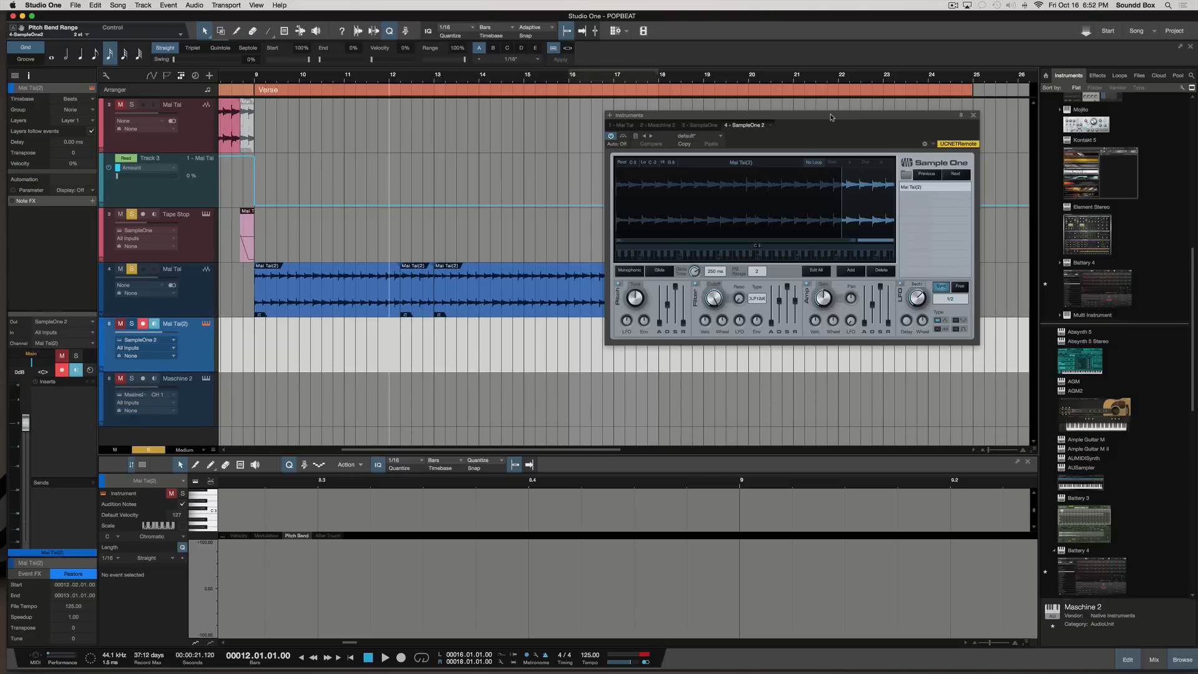
left_click_drag(828, 116, 779, 93)
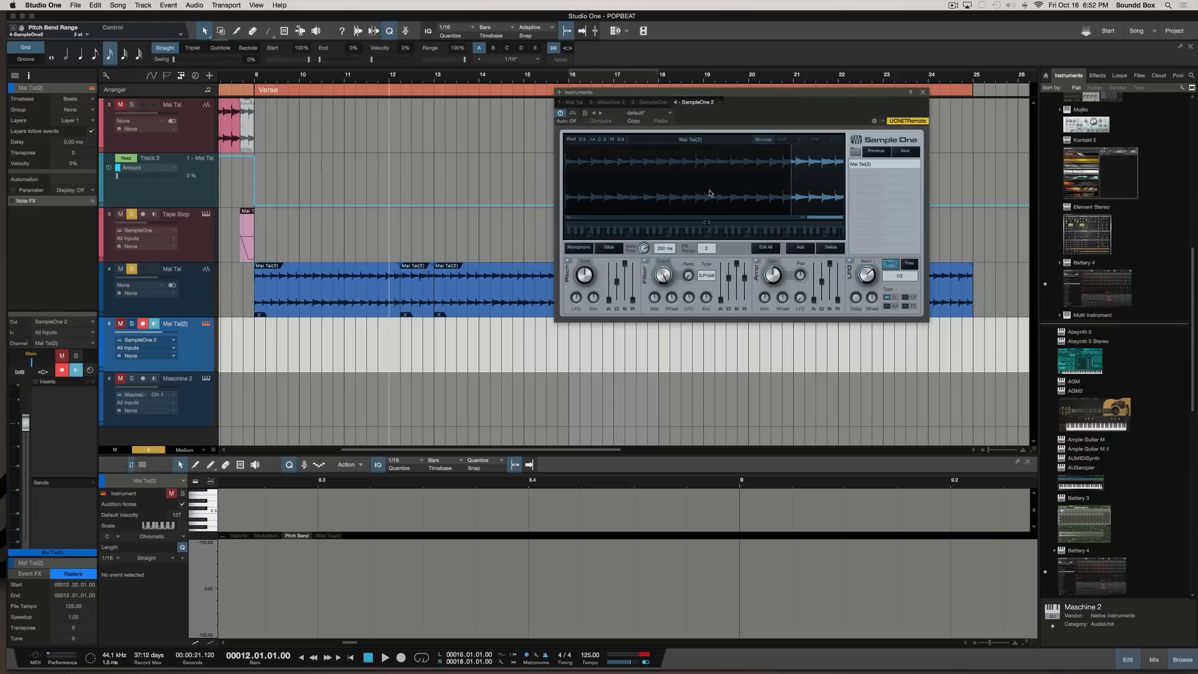
Solo the Mai Tai(2) instrument track, and clear the solo state from all tracks.
left_click(121, 323)
left_click(131, 323)
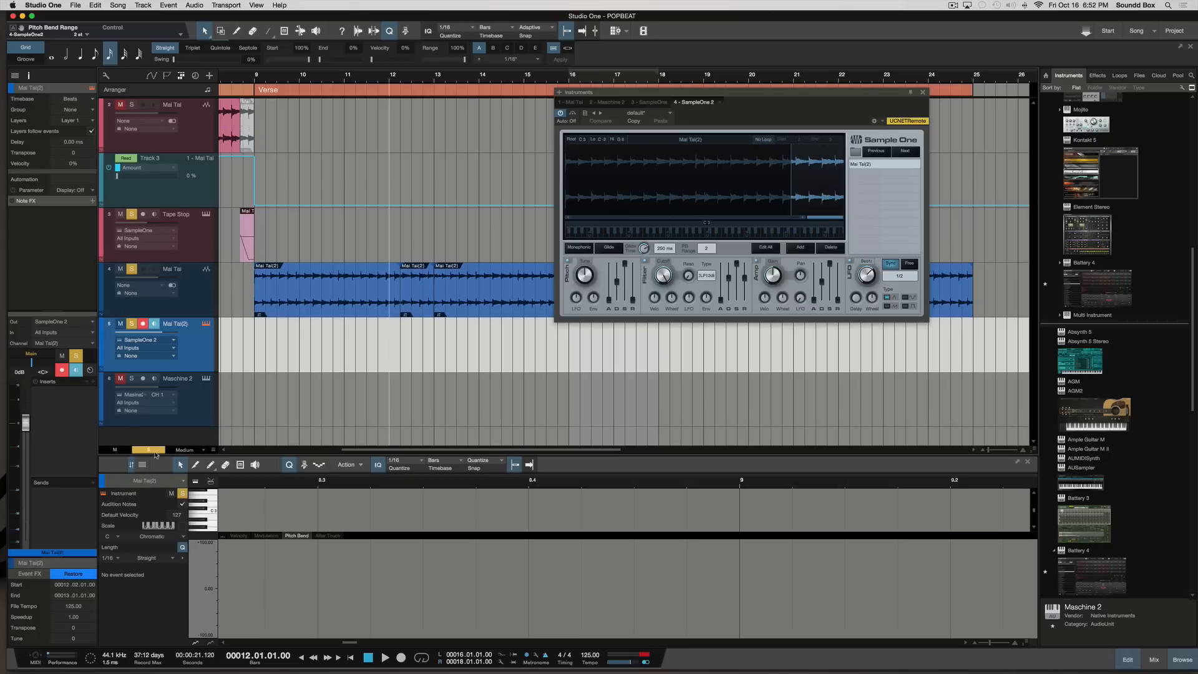
left_click(159, 449)
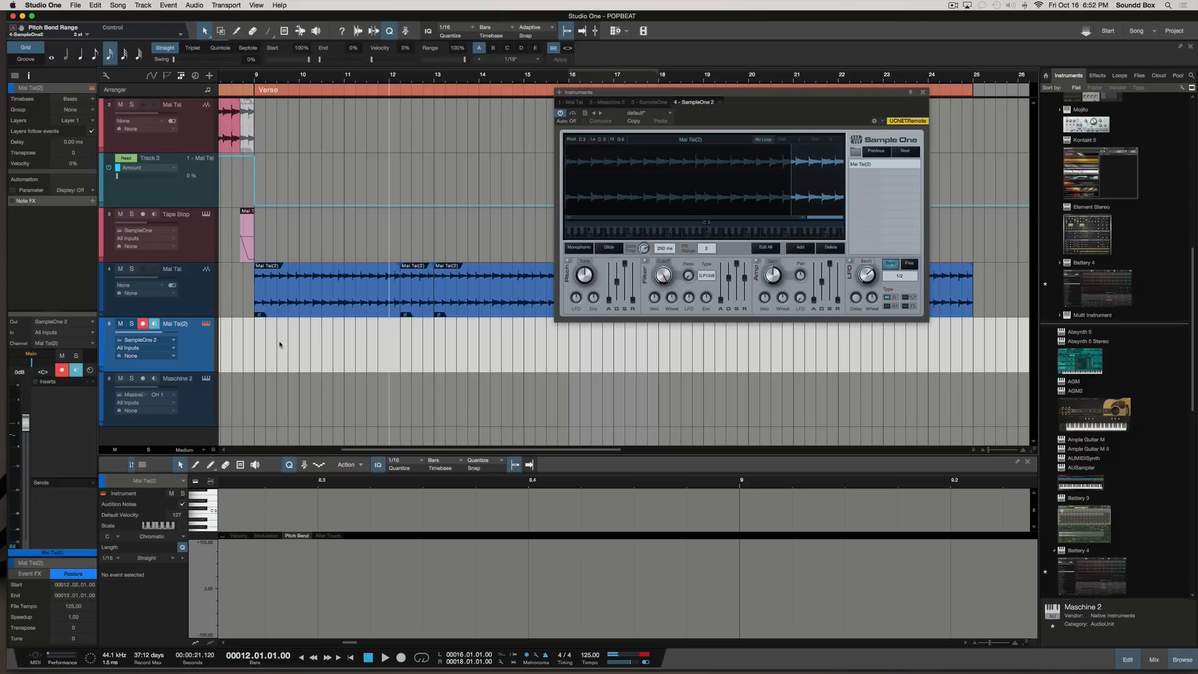
Enlarge the note editor, look through its controller lanes and show the Pitch Bend lane.
left_click_drag(733, 98, 769, 88)
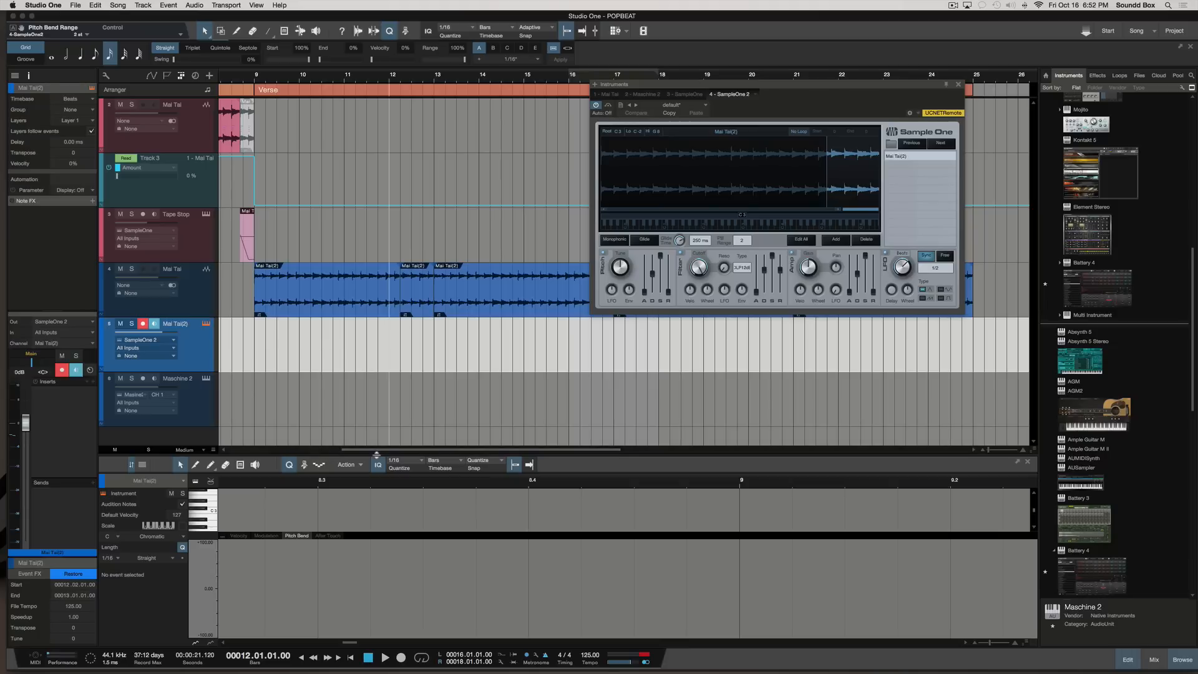
left_click_drag(376, 458, 369, 394)
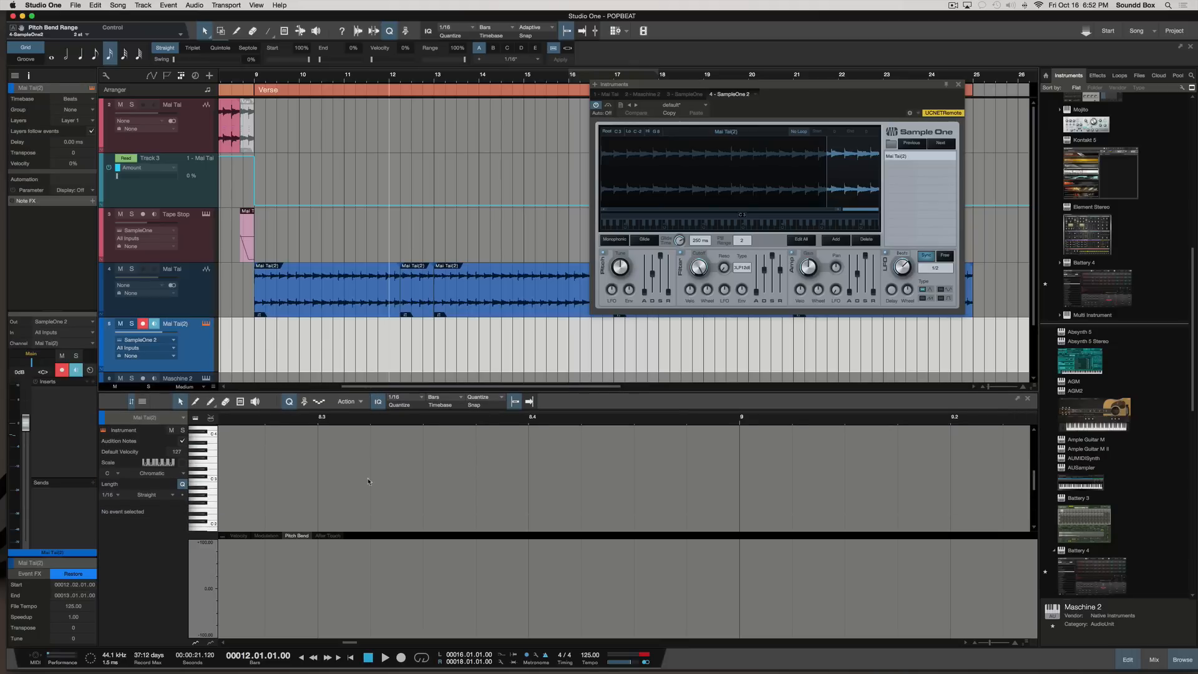
left_click(272, 537)
left_click(239, 535)
left_click(270, 536)
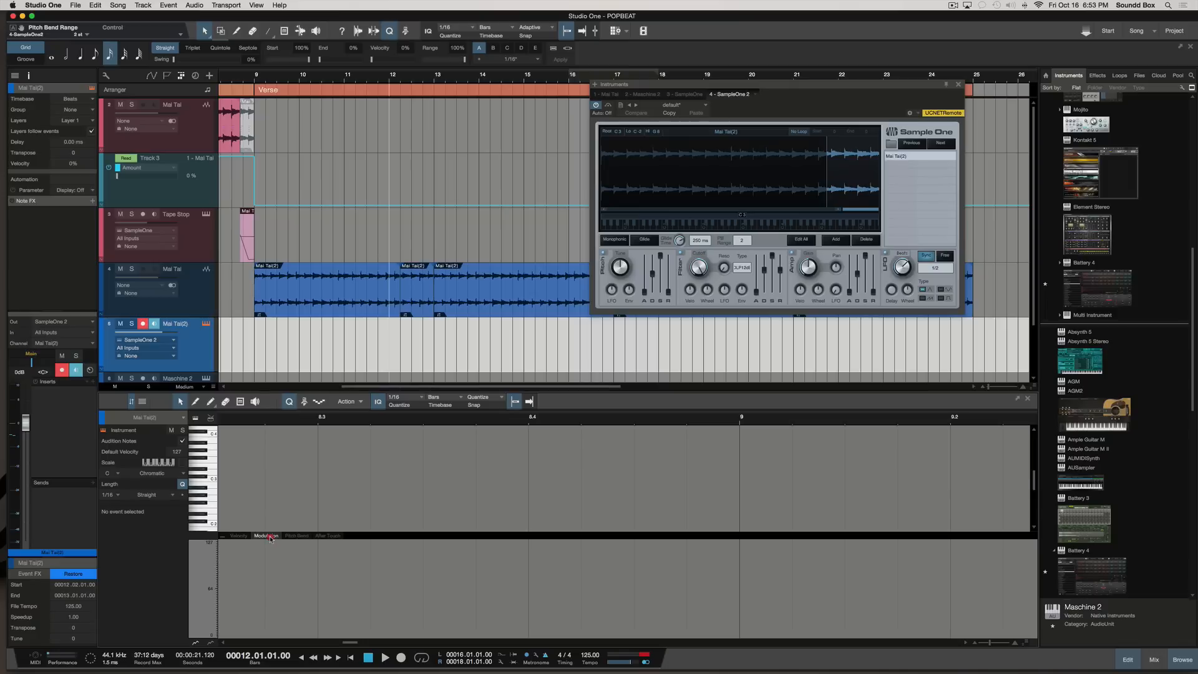
left_click(294, 538)
left_click(328, 537)
left_click(298, 538)
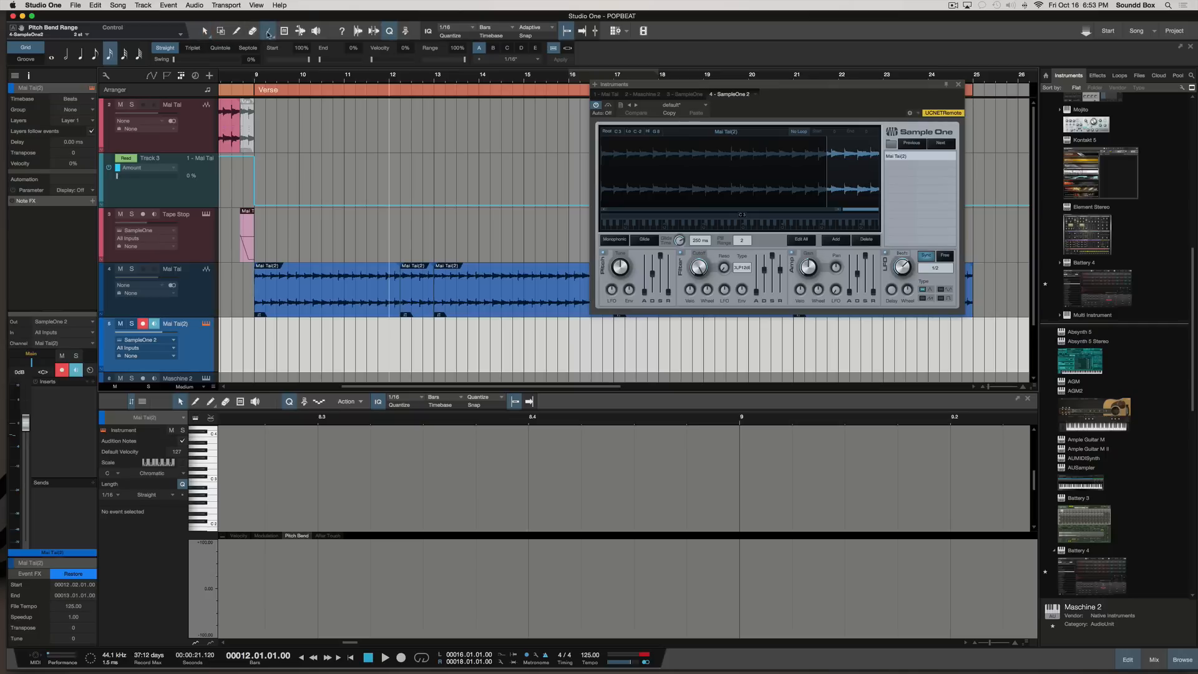
Draw an empty instrument part from bar 12.2 to 13 on the Mai Tai(2) track with the freehand Paint tool.
left_click(269, 31)
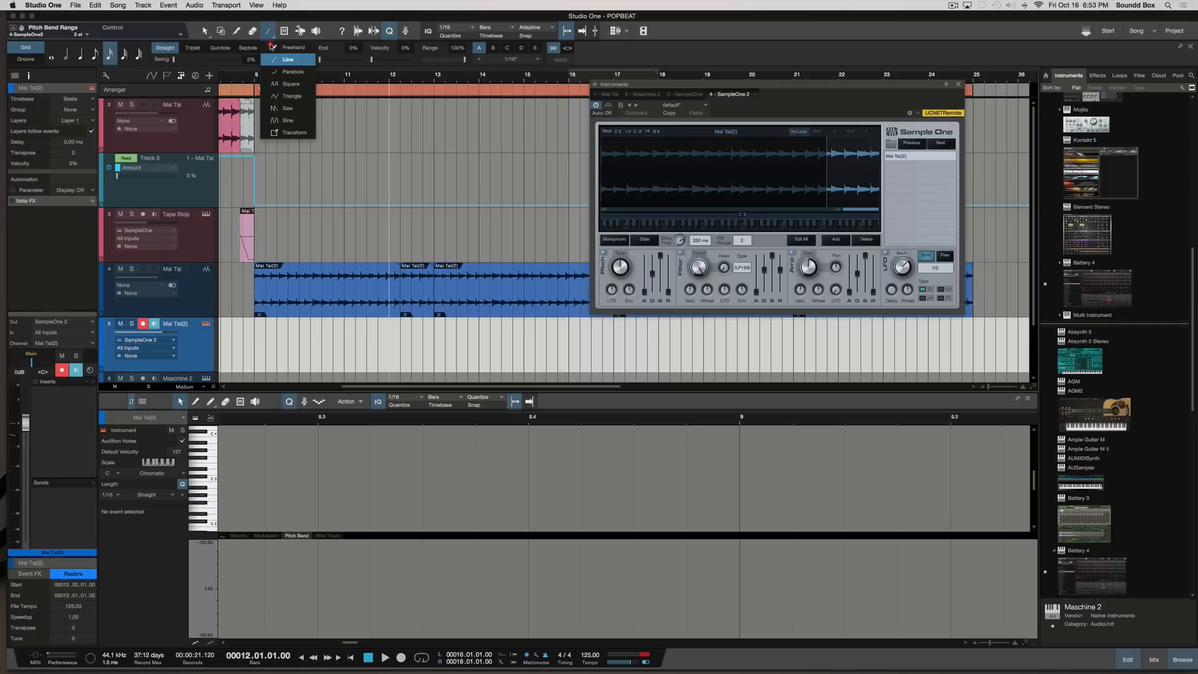
left_click(288, 48)
left_click_drag(402, 331, 435, 331)
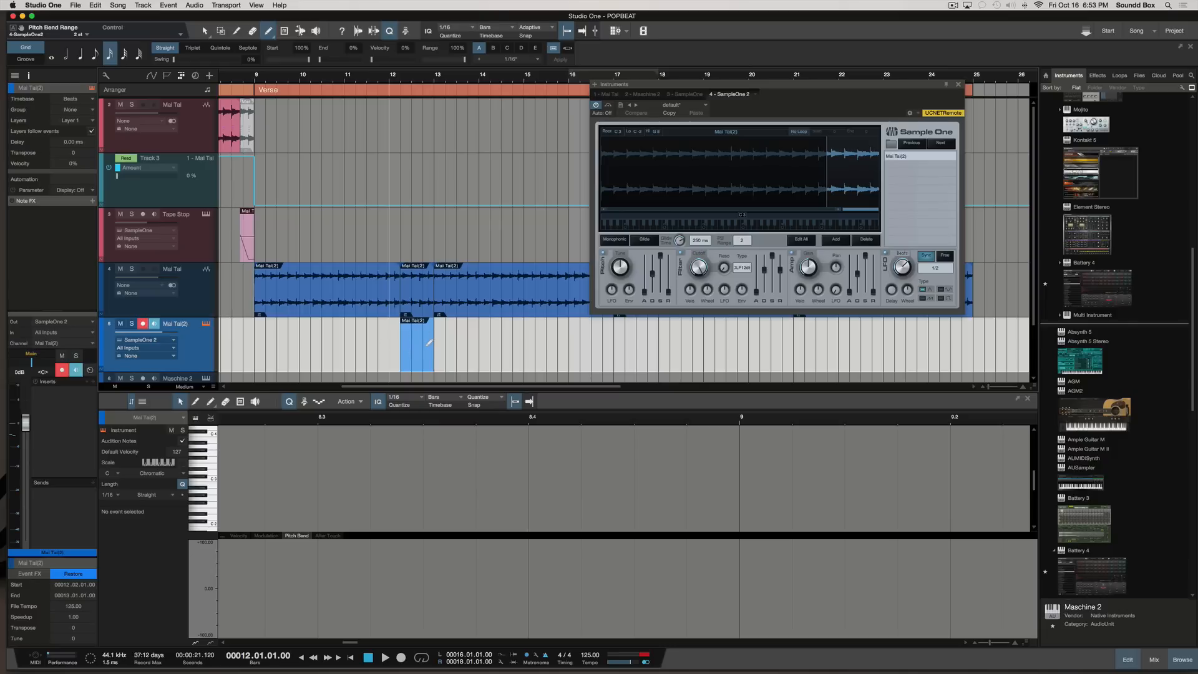
Audition keys on the note editor's piano keyboard for the empty Mai Tai(2) part at bar 12.2.
scroll(500, 484, "right", 2)
scroll(496, 481, "down", 5)
scroll(492, 476, "left", 6)
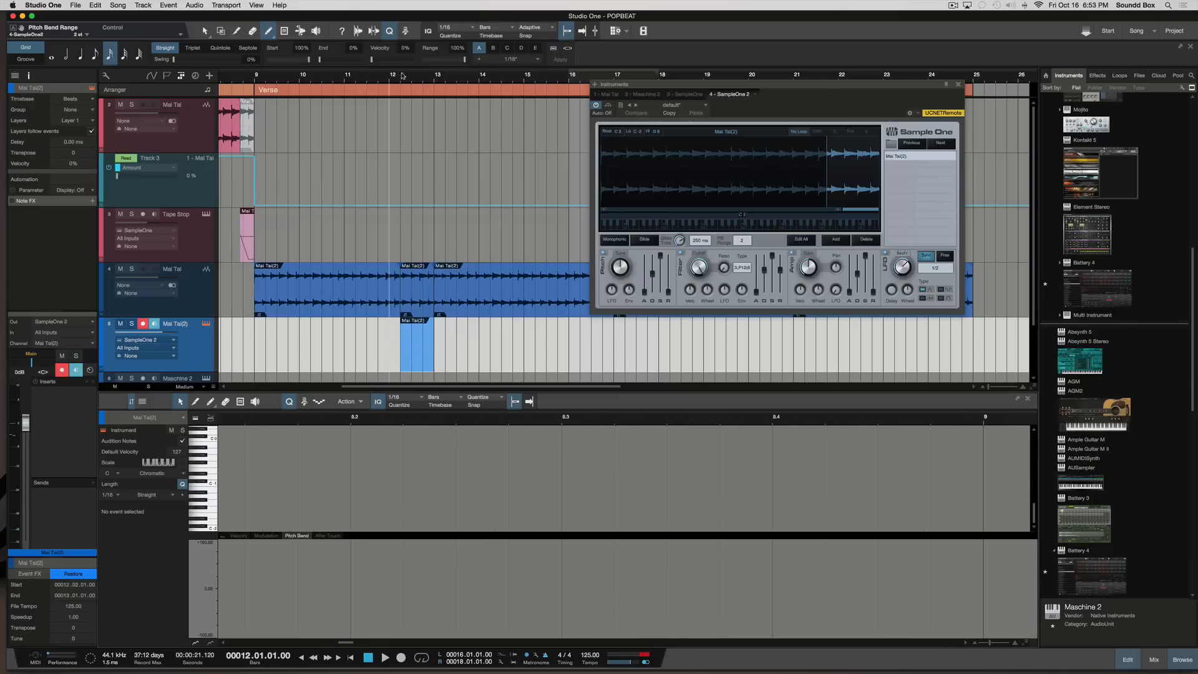
scroll(537, 417, "right", 20)
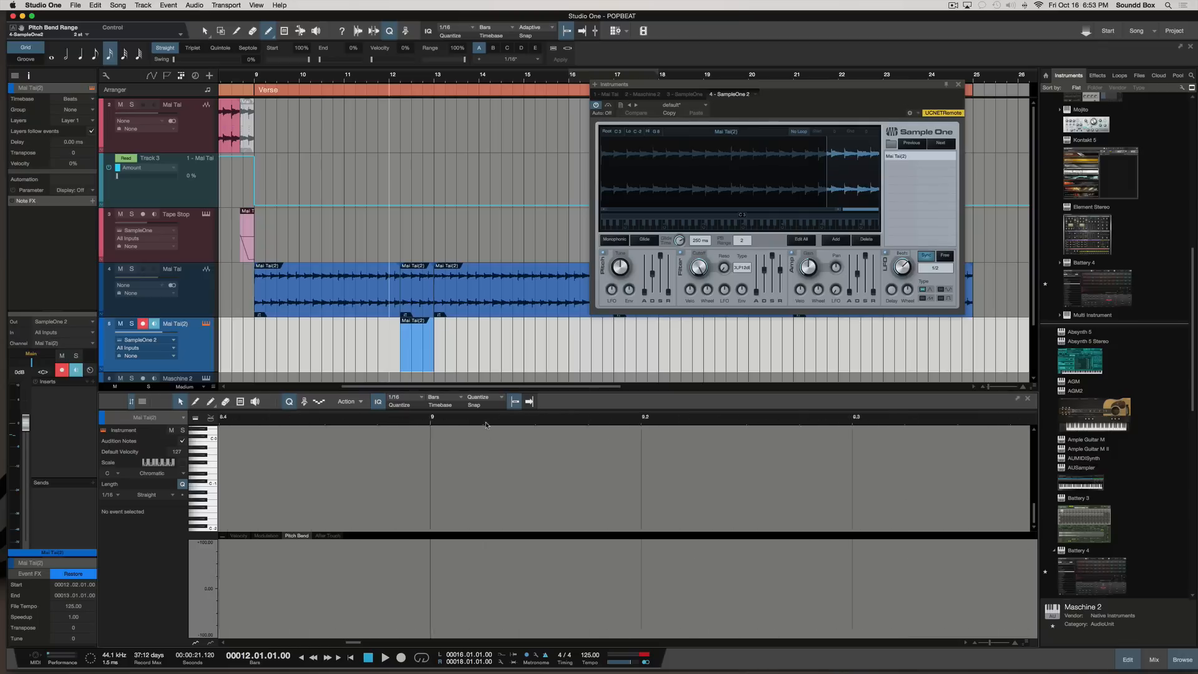
scroll(486, 426, "right", 20)
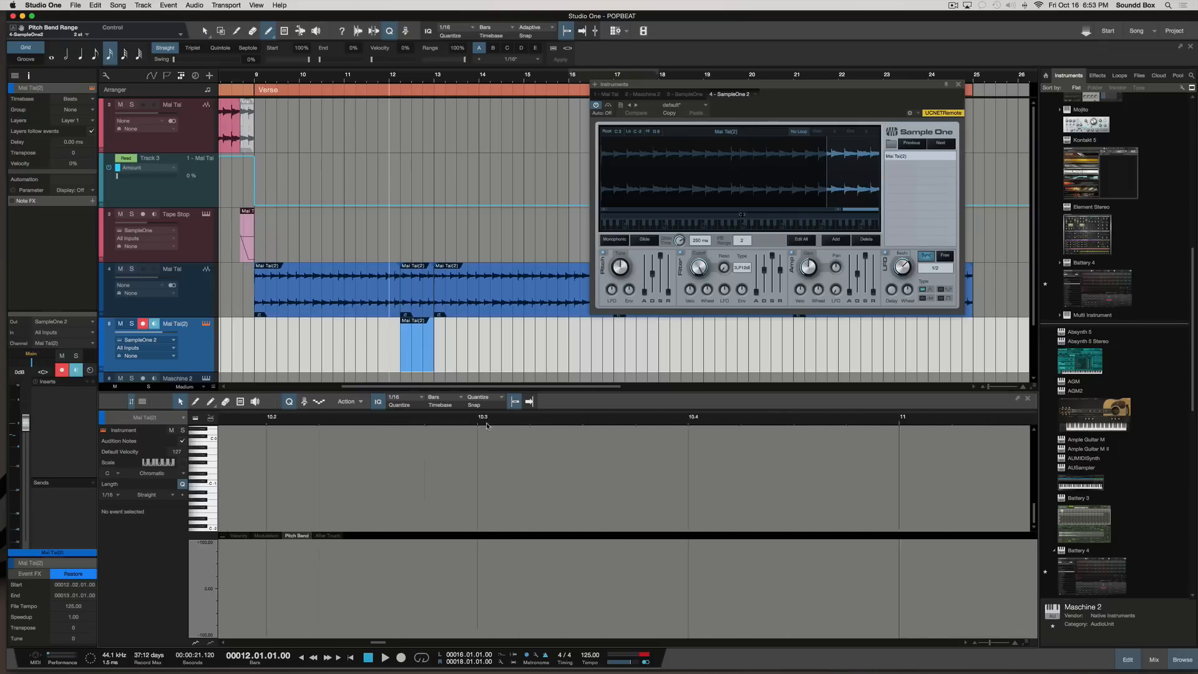
scroll(486, 426, "left", 4)
scroll(486, 426, "left", 20)
scroll(487, 426, "right", 1)
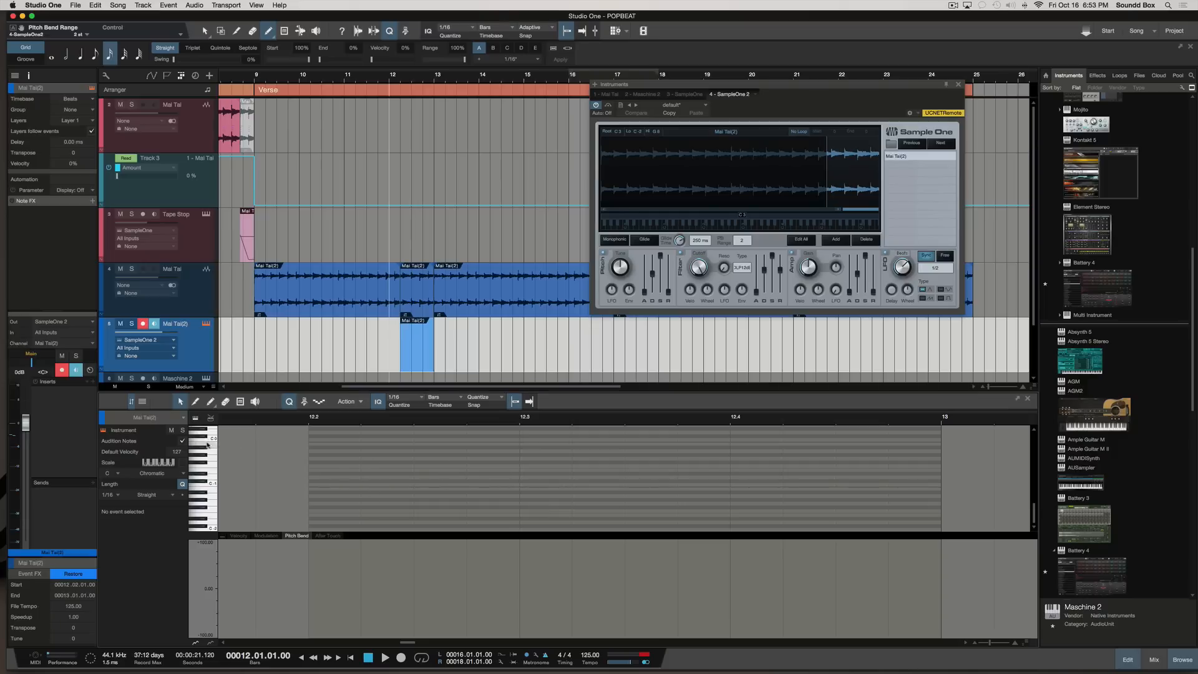
mouse_move(212, 443)
left_mouse_down()
mouse_move(211, 504)
mouse_move(211, 439)
left_mouse_up()
scroll(210, 446, "up", 3)
left_click_drag(209, 480, 211, 450)
scroll(211, 456, "up", 4)
left_click(213, 478)
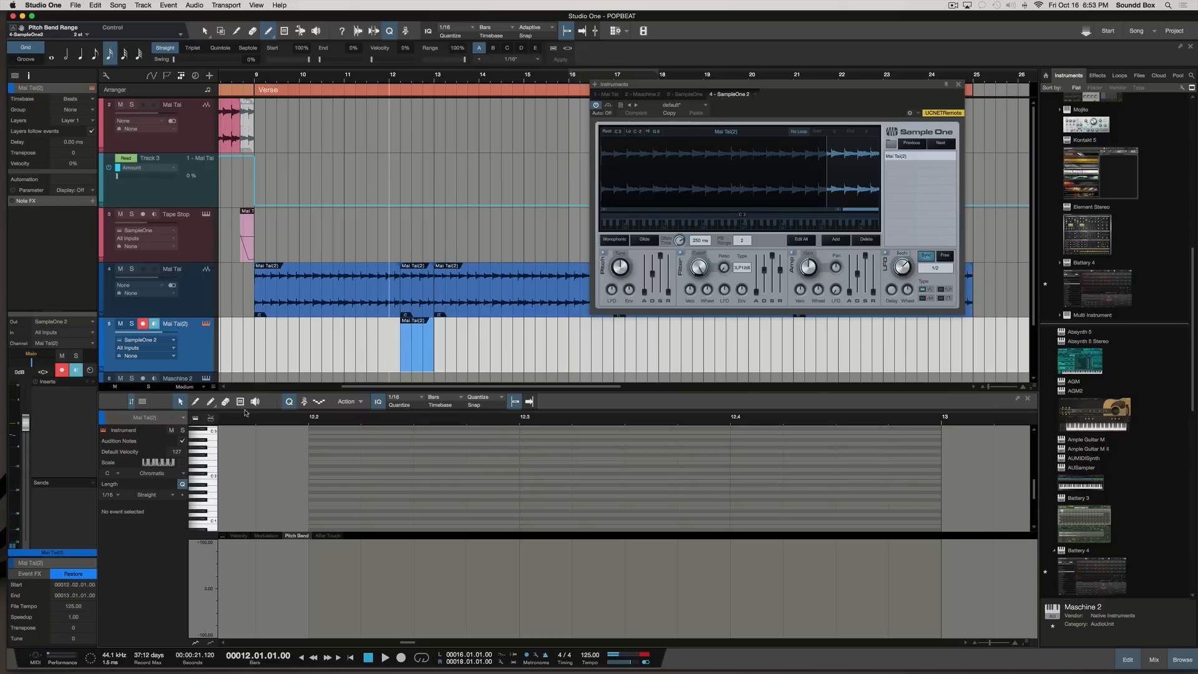
Paint a C 2 note at bar 12.2, lengthen it to bar 13 and play it back.
left_click(210, 401)
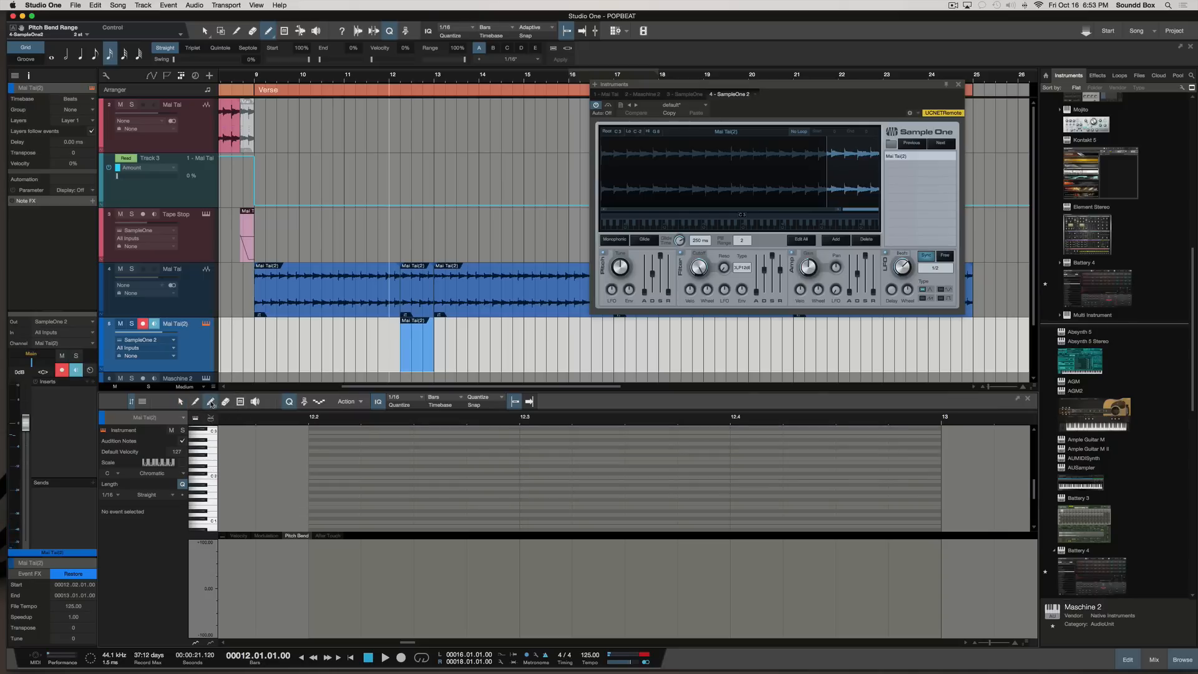
left_click(312, 477)
key("space")
key("space")
key("1")
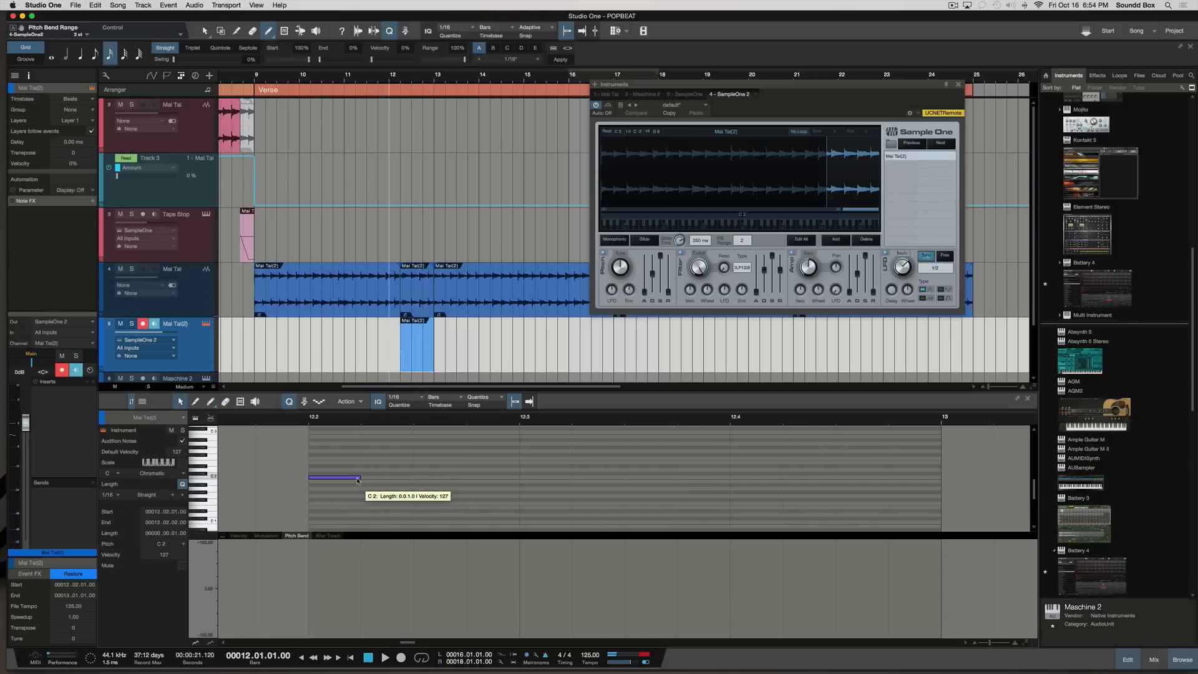
left_click_drag(365, 477, 939, 489)
scroll(533, 500, "down", 2)
key("space")
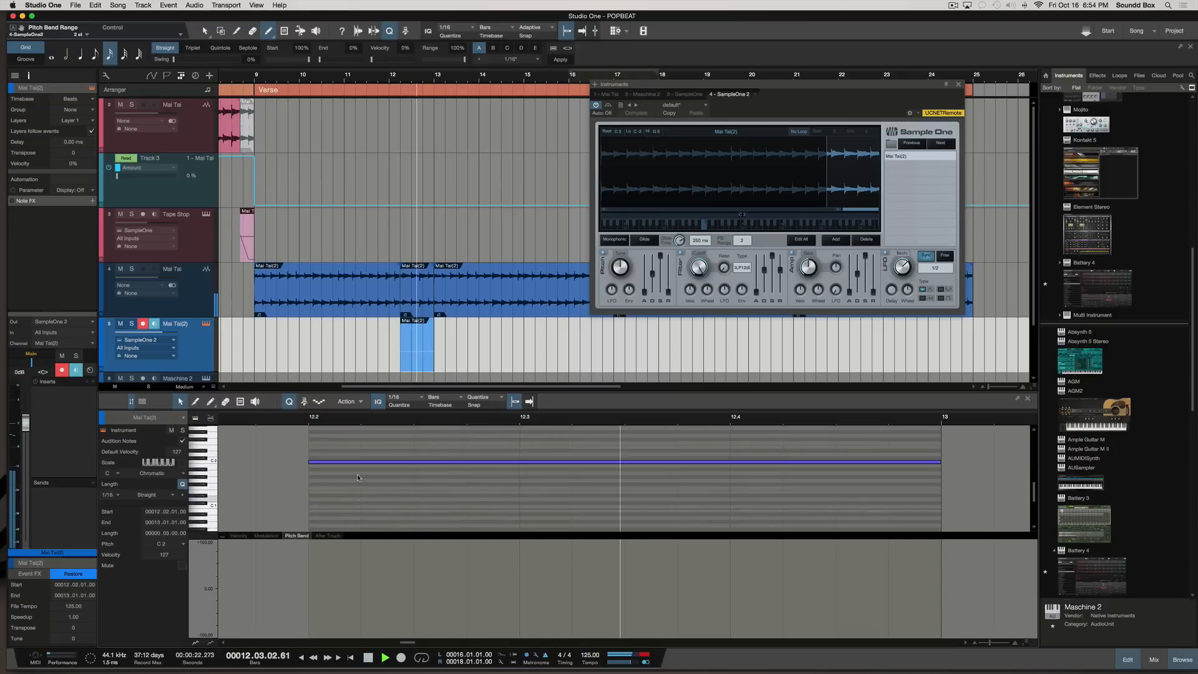
key("space")
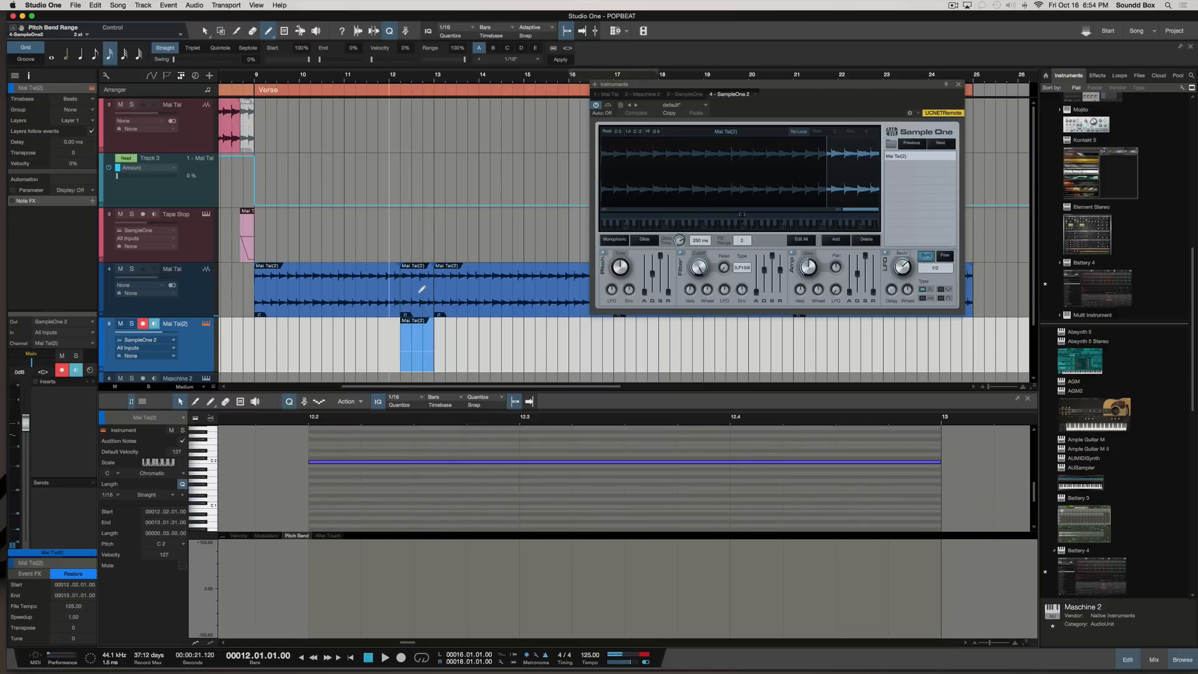
Mute the Mai Tai audio slice between bars 12.2 and 13 and play the section.
left_click(418, 296)
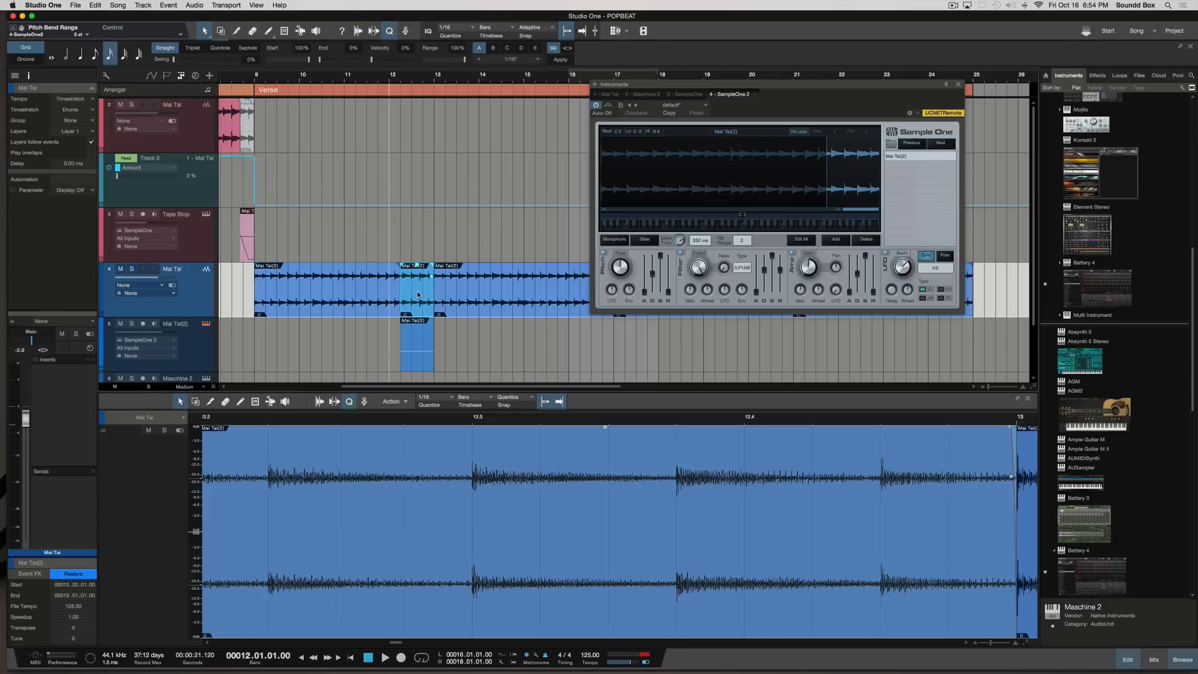
key("shift+m")
left_click(420, 340)
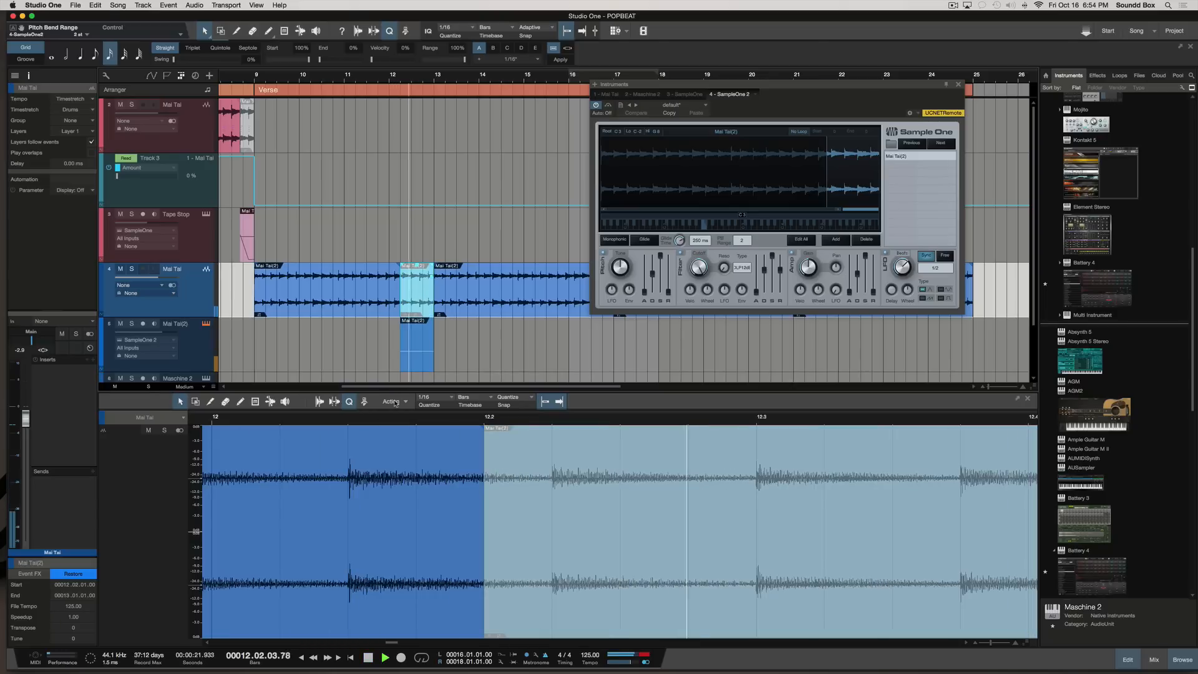
Transpose the note in the Mai Tai(2) part up one octave to C 3 and play it back.
left_click(420, 340)
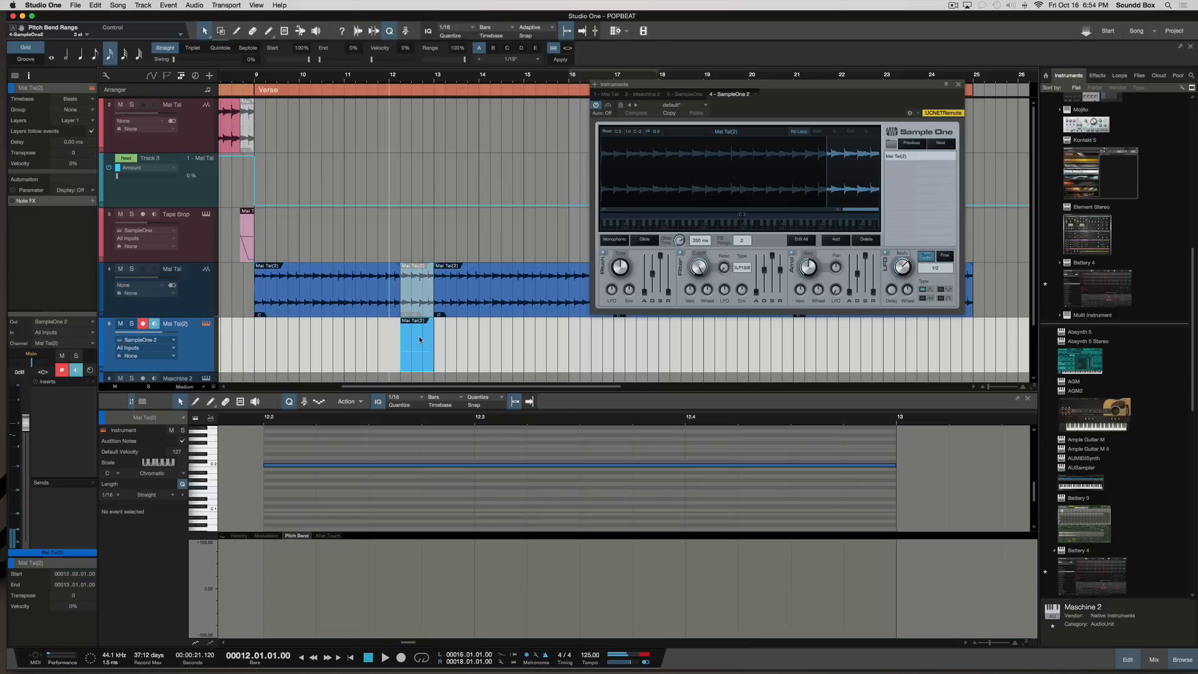
left_click(325, 467)
key("shift+Up")
key("space")
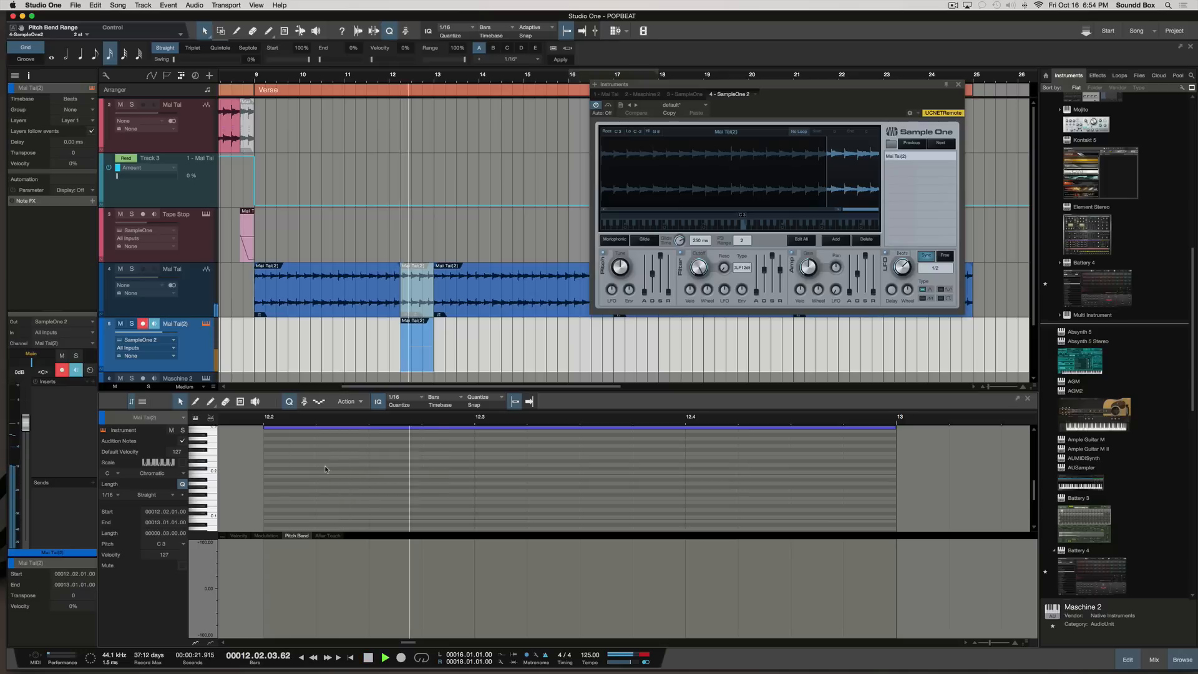
key("space")
Lower the Mai Tai(2) instrument track's volume to -7.4 dB, checking the level against the audio track during playback.
scroll(330, 465, "up", 1)
left_click_drag(160, 333, 153, 337)
key("space")
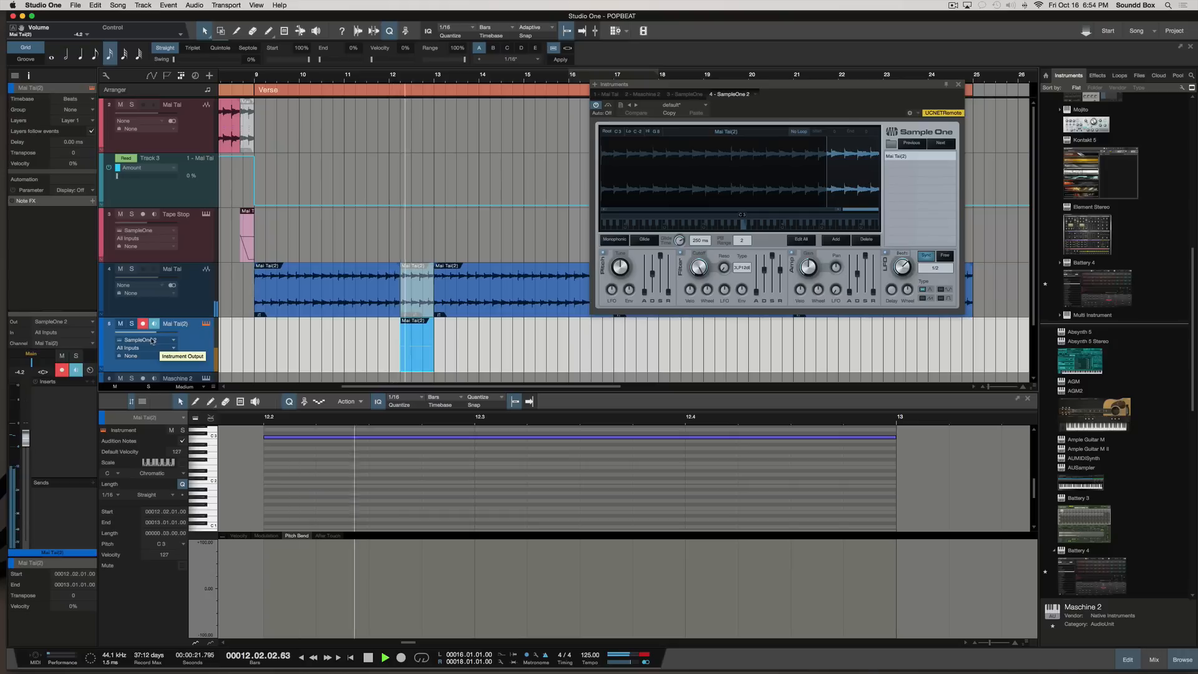
key("space")
left_click(150, 339)
left_click(149, 334)
left_click_drag(155, 335, 152, 336)
key("space")
key("space")
left_click_drag(150, 335, 149, 335)
key("space")
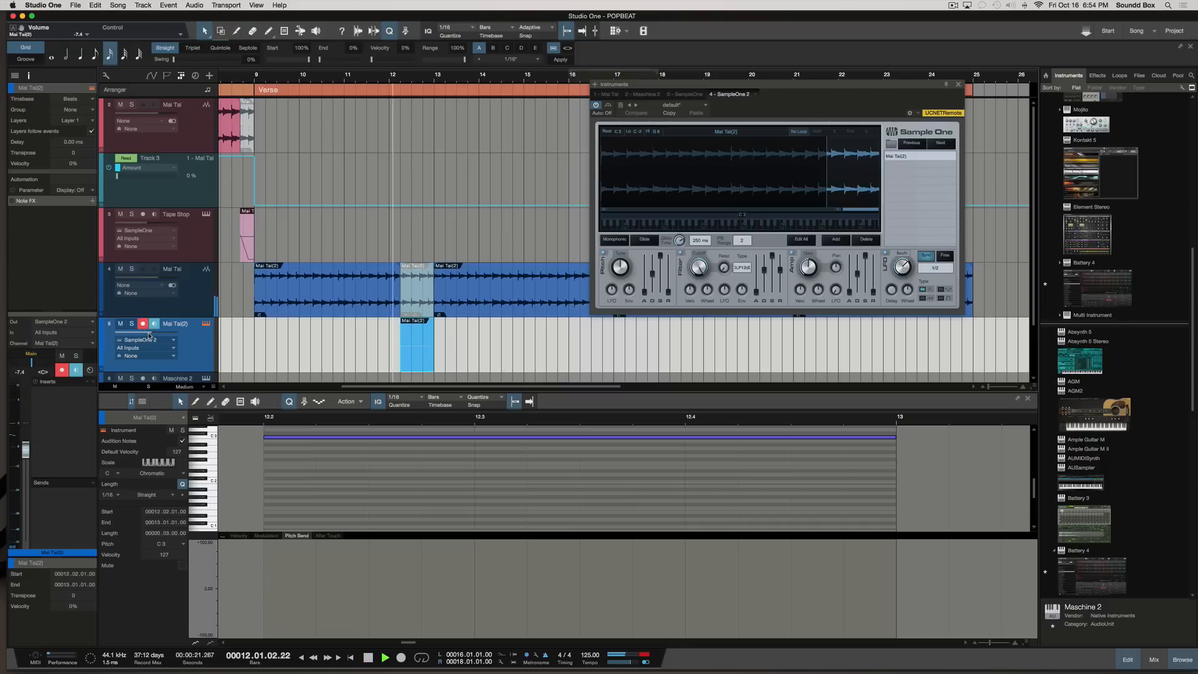
key("space")
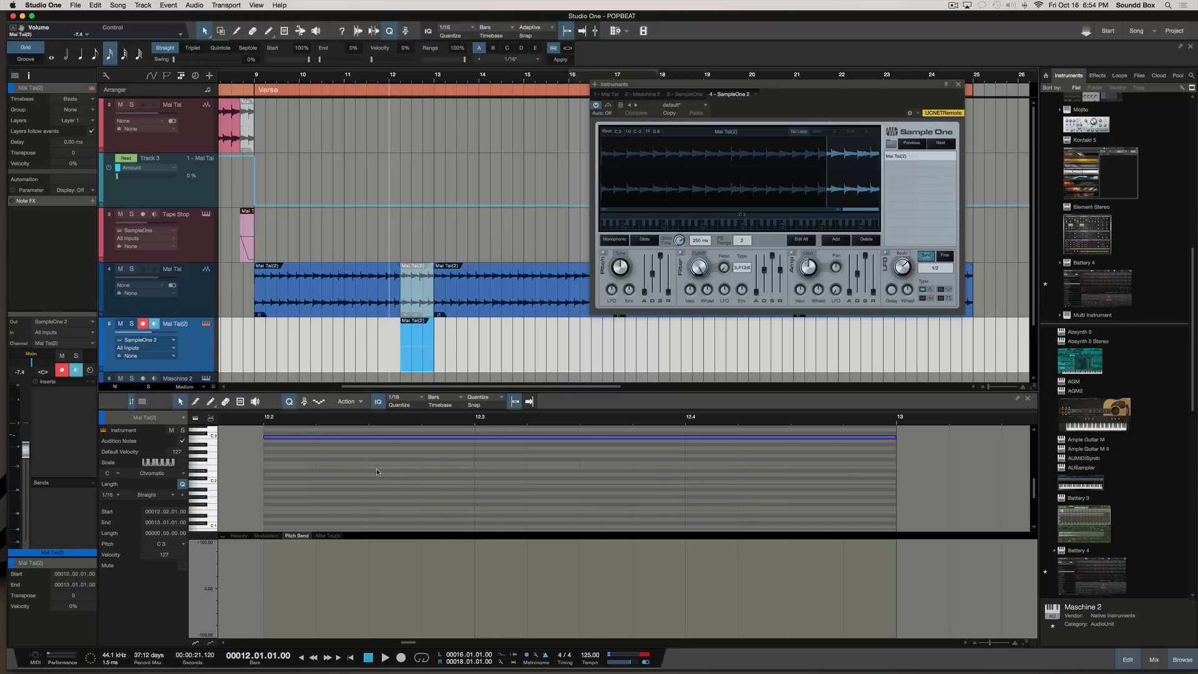
Activate the Pitch Bend lane and the freehand Paint tool in the note editor.
scroll(345, 563, "right", 1)
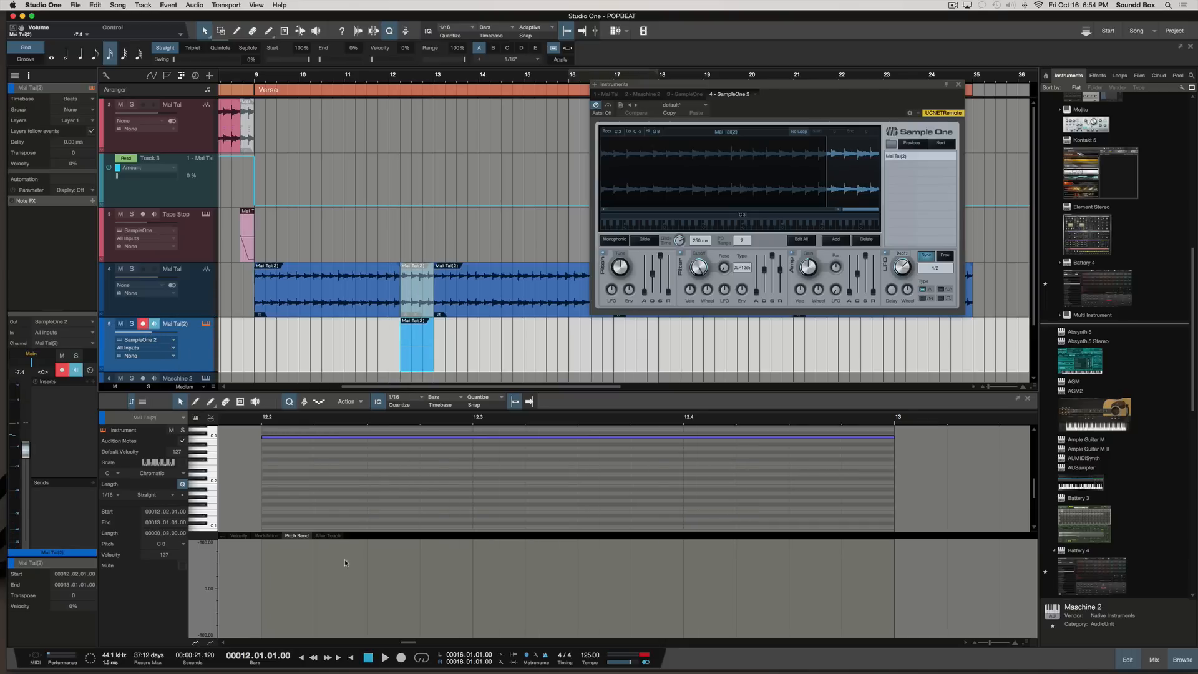
left_click(299, 538)
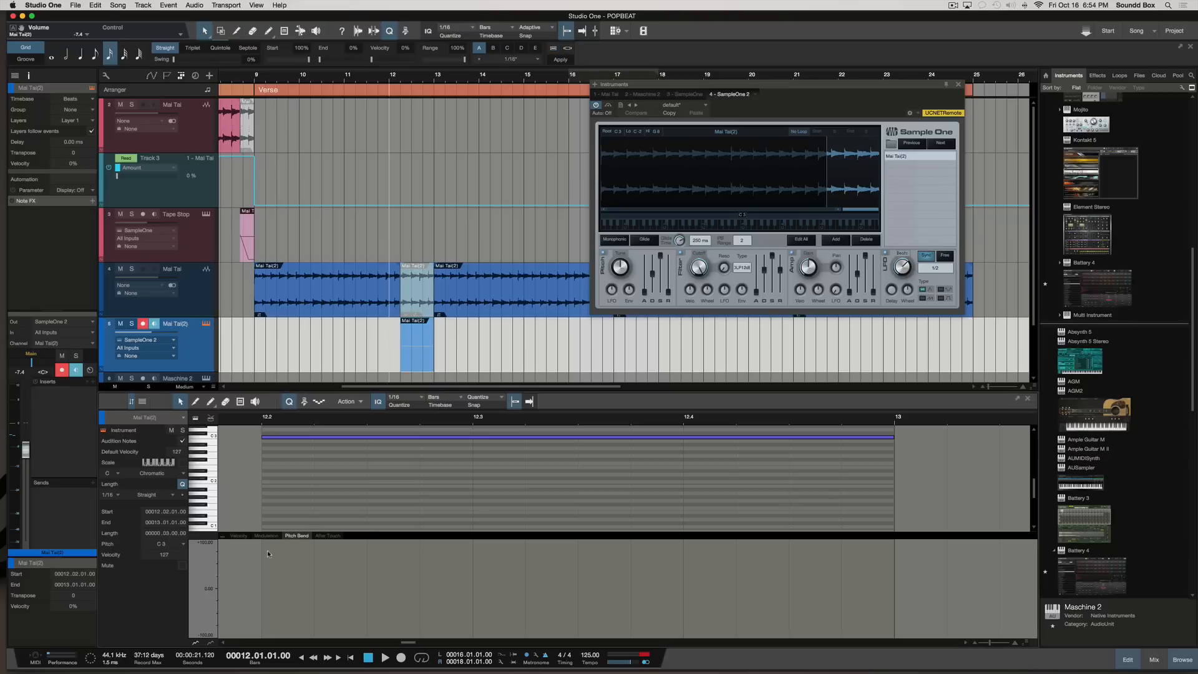
left_click(210, 402)
left_click(265, 561)
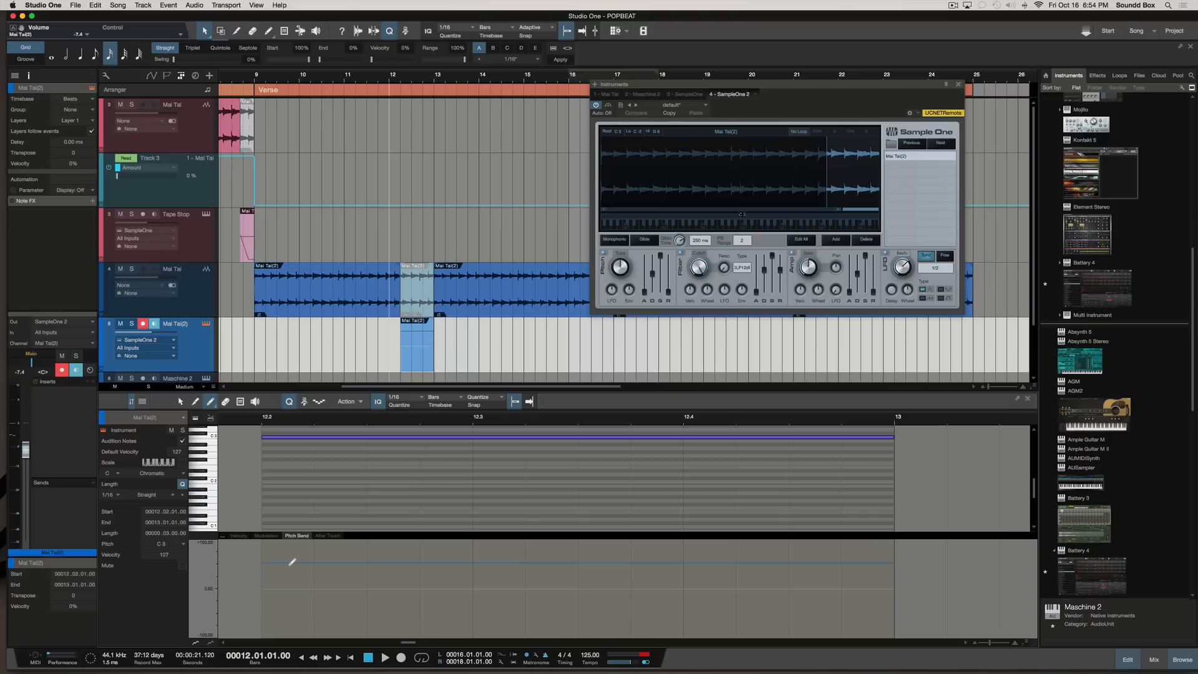
key("super+z")
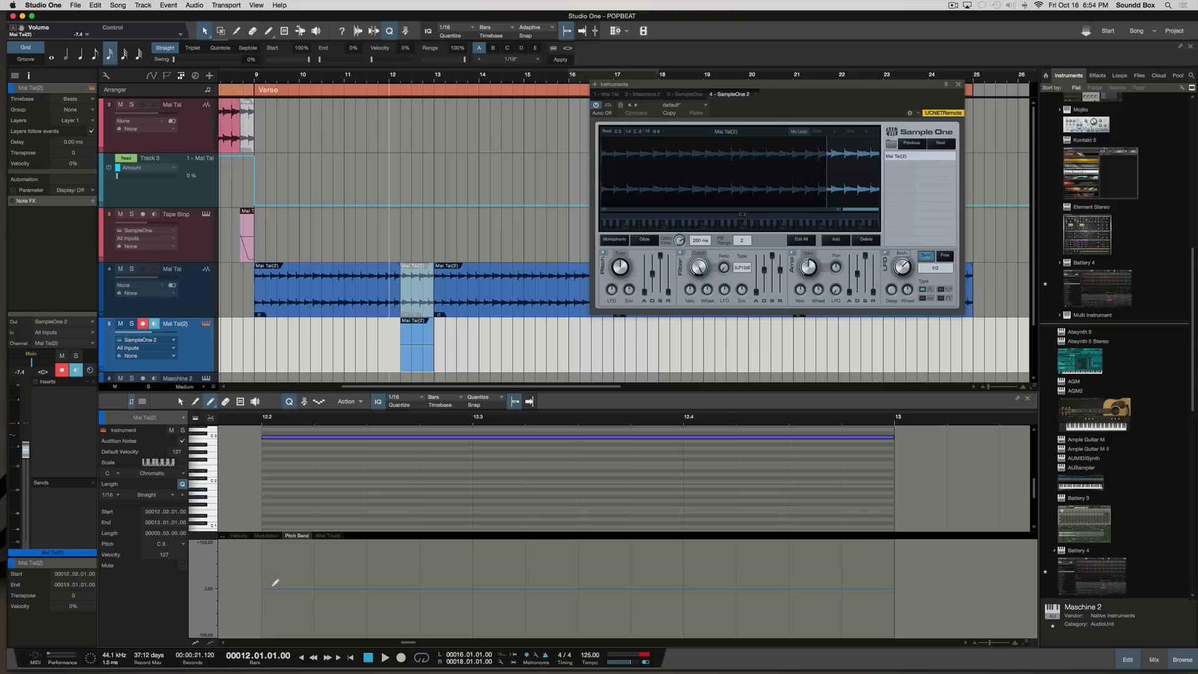
key("super+z")
Draw a pitch bend ramp falling from 0.00 at bar 12.2 to the lane's minimum at bar 13 and play it back.
left_click(262, 588)
key("1")
left_click_drag(893, 591, 888, 644)
key("space")
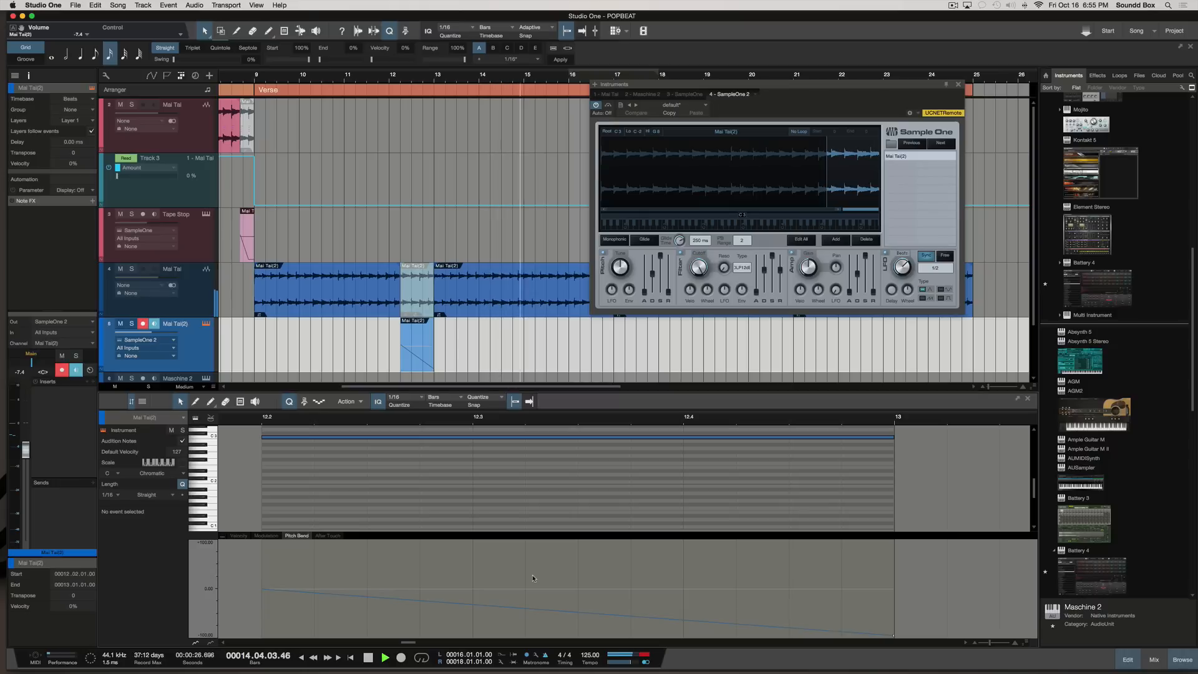
key("space")
key("space")
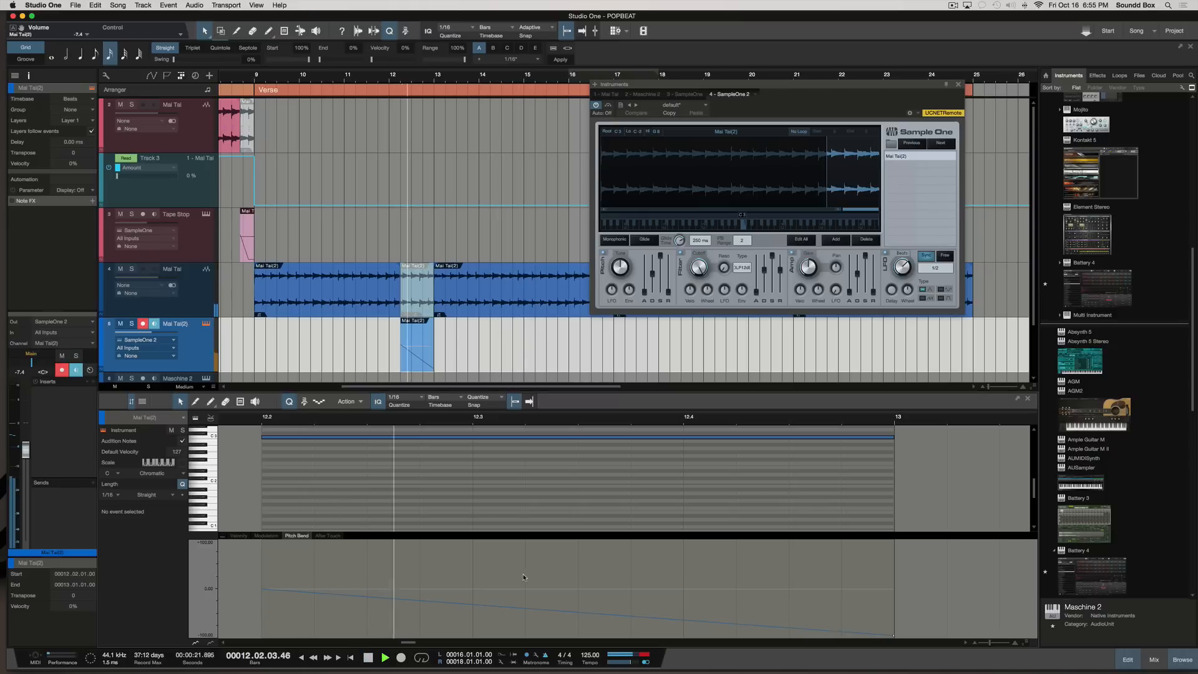
key("space")
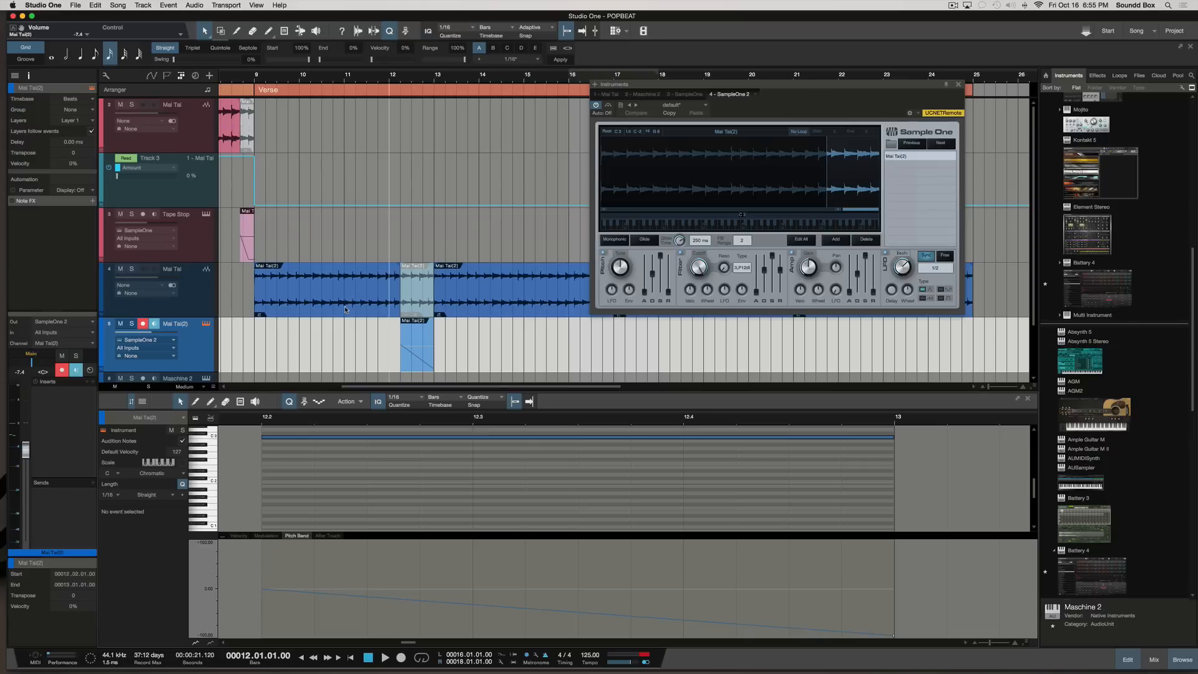
Zoom the arrangement in on the Mai Tai(2) part between bars 12.2 and 13.
key("e")
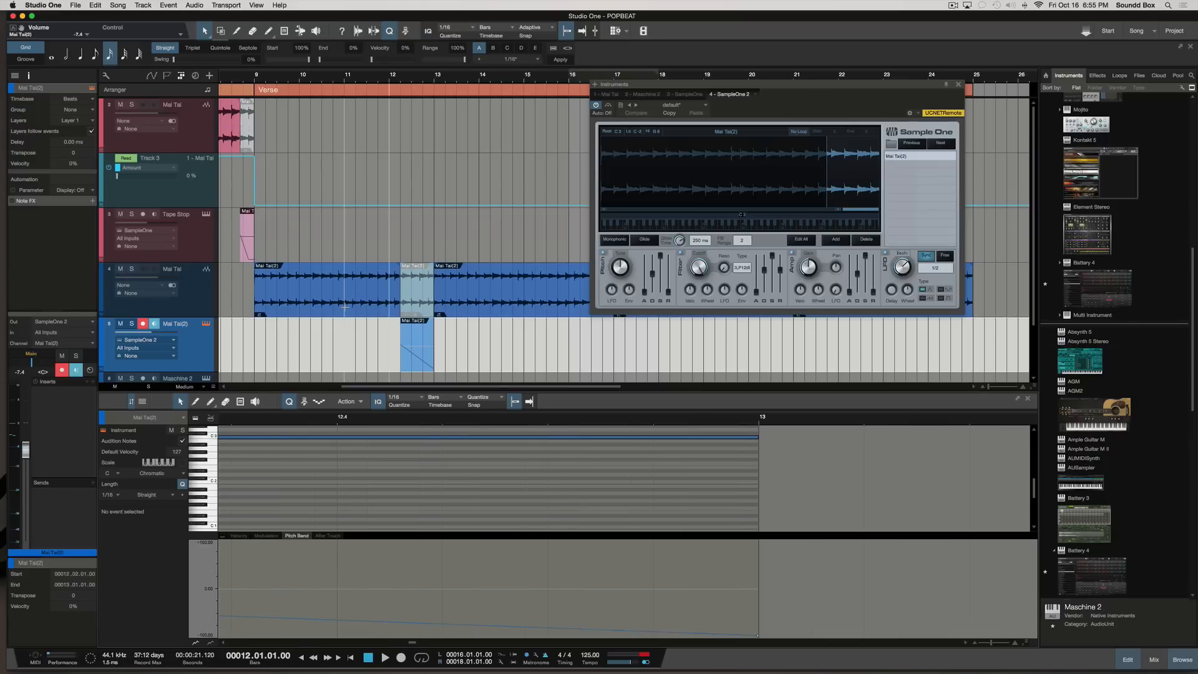
key("w")
scroll(430, 494, "left", 2)
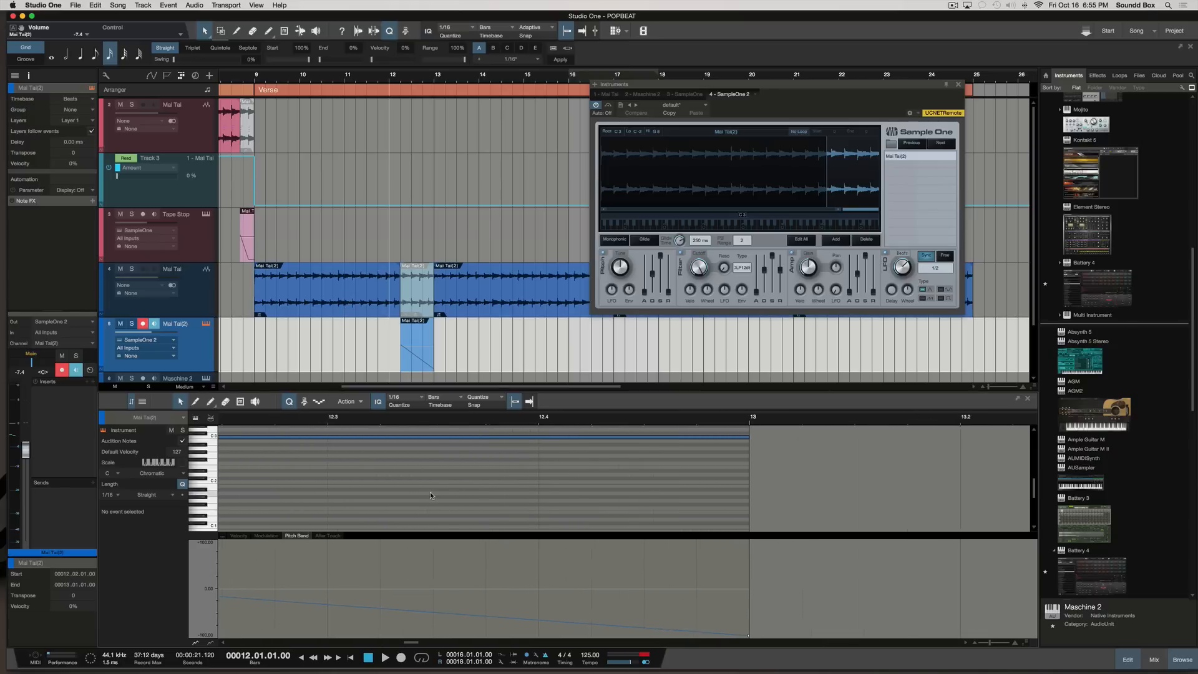
scroll(430, 495, "left", 10)
scroll(429, 495, "right", 4)
left_click(368, 345)
key("e")
key("e")
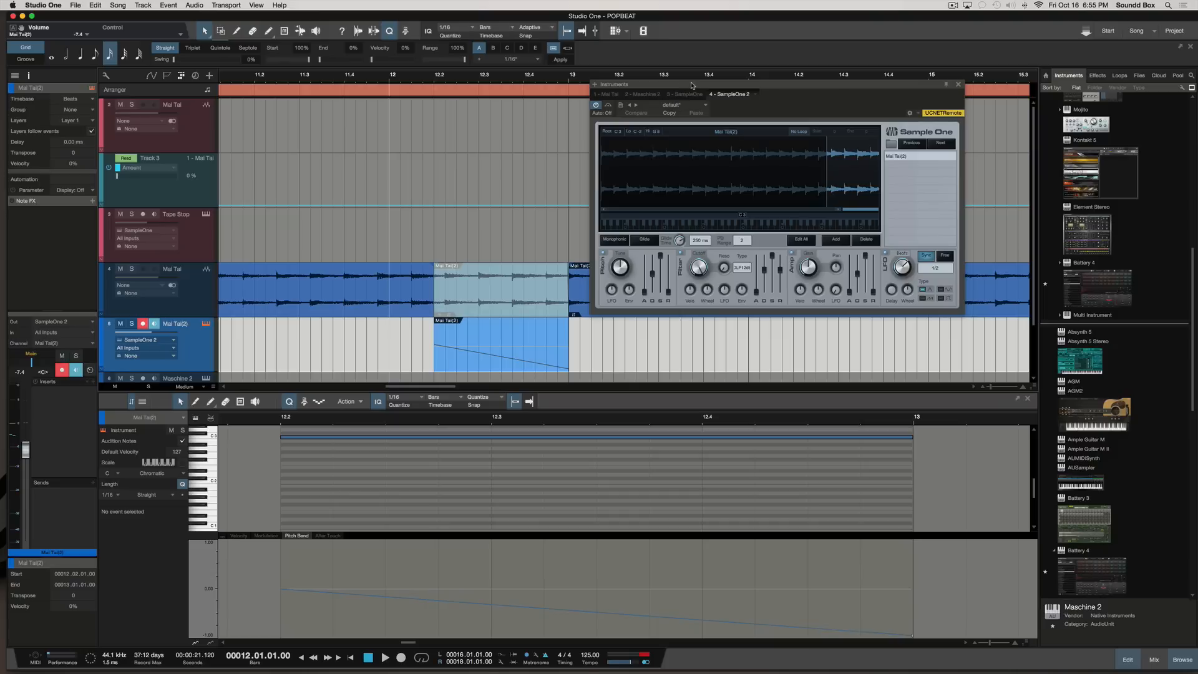
Move the Sample One window aside, set its pitch bend range to 24 and play the section.
left_click_drag(689, 87, 715, 62)
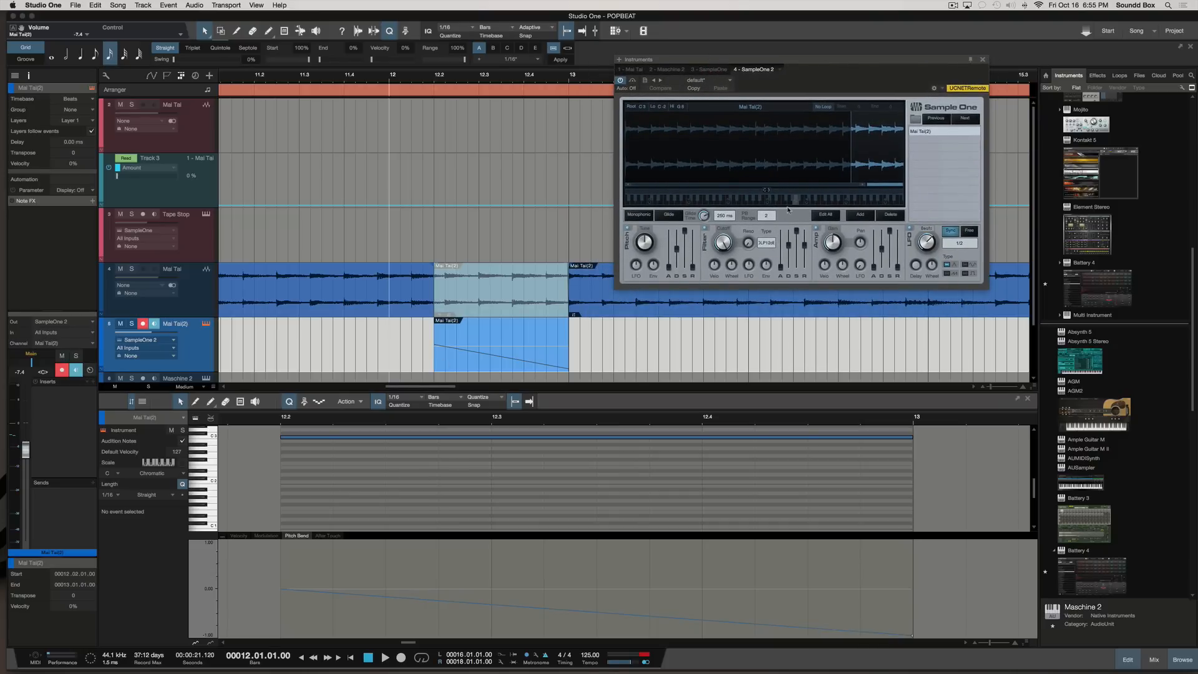
left_click(766, 215)
key("Return")
key("space")
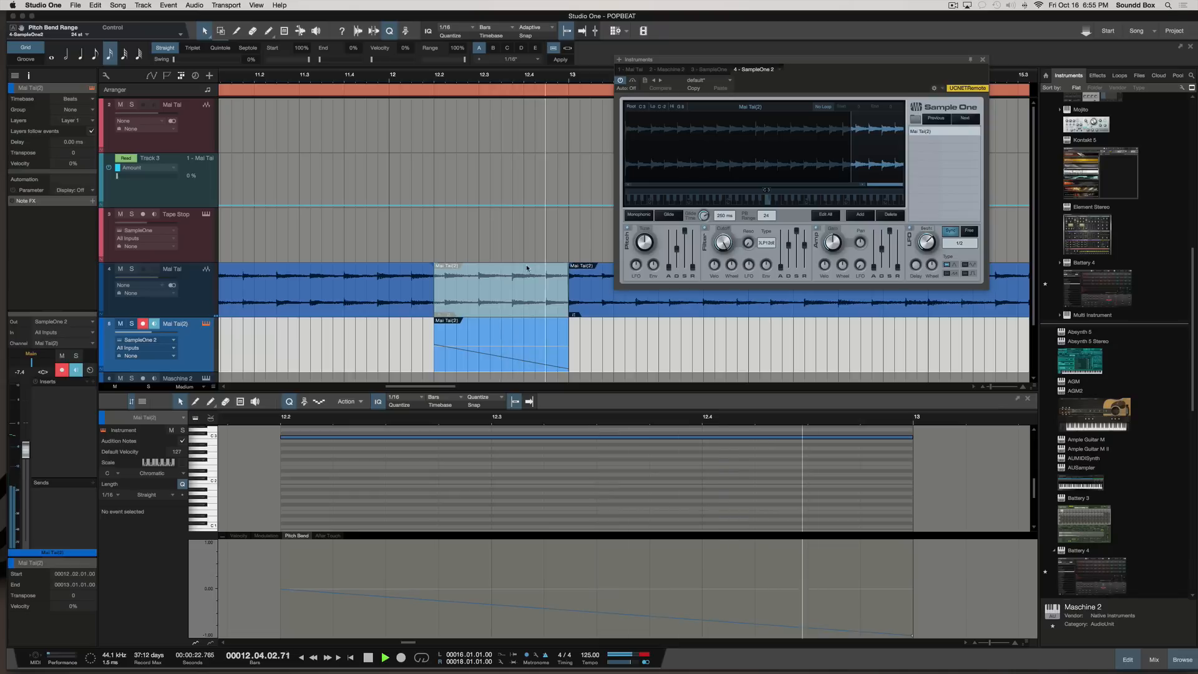
key("space")
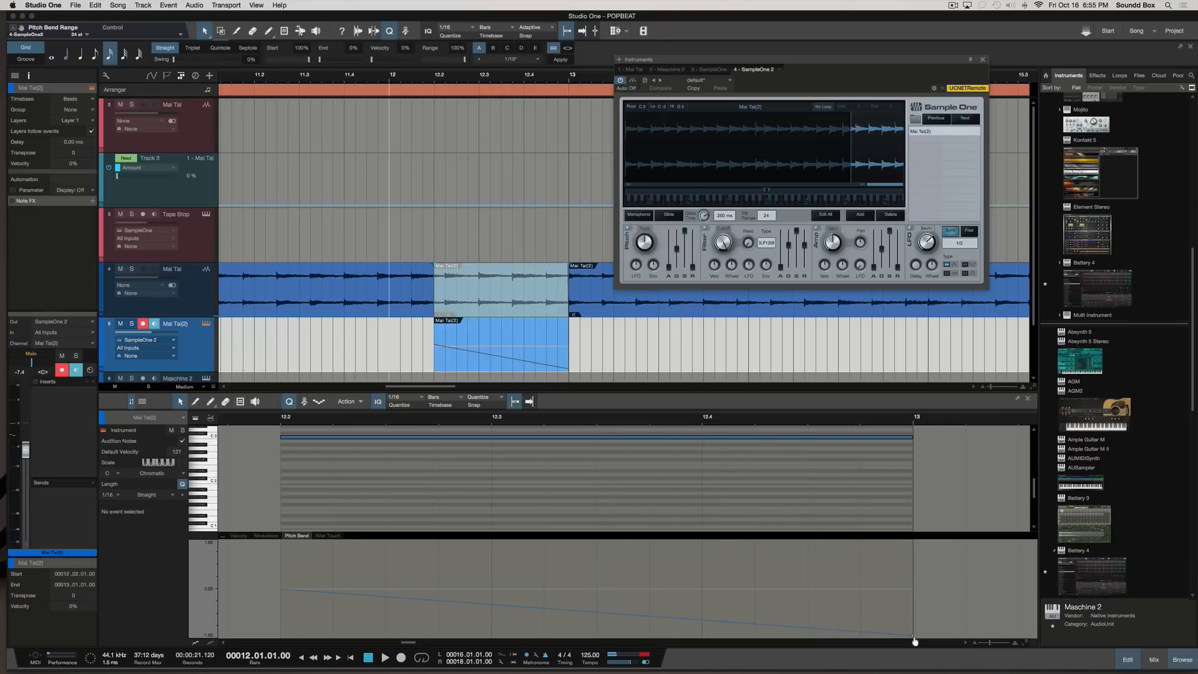
Move the lowest pitch bend point from bar 13 to halfway between 12.3 and 12.4 and play the result.
left_click_drag(914, 640, 604, 651)
key("space")
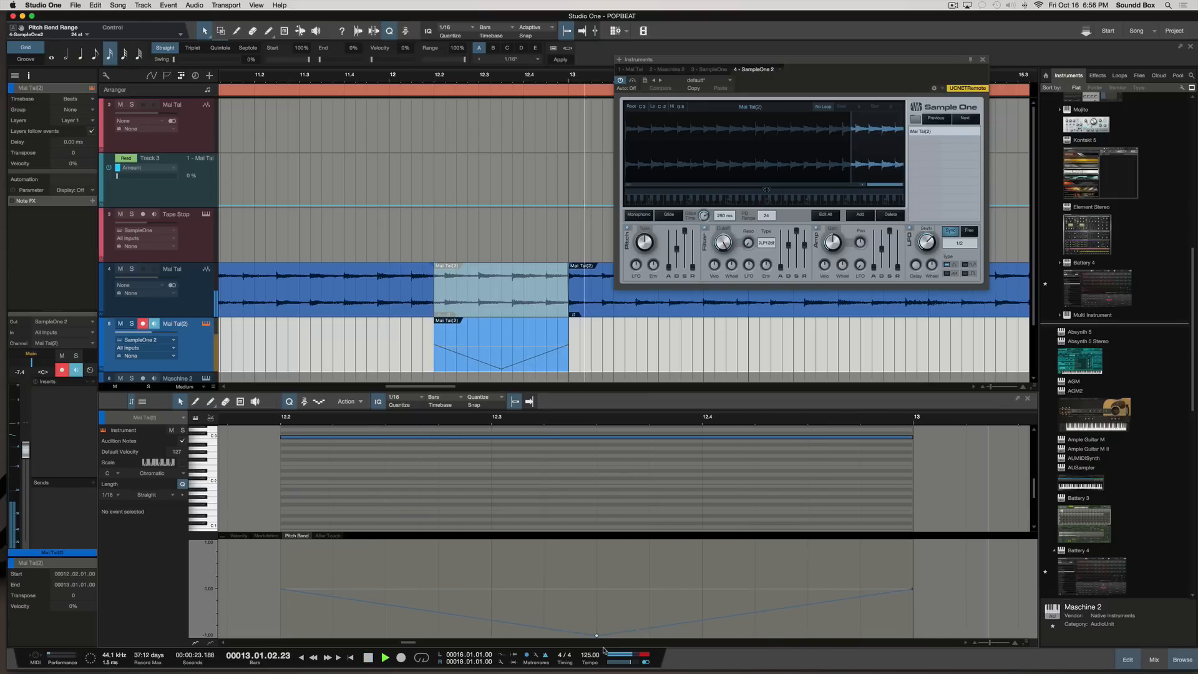
key("space")
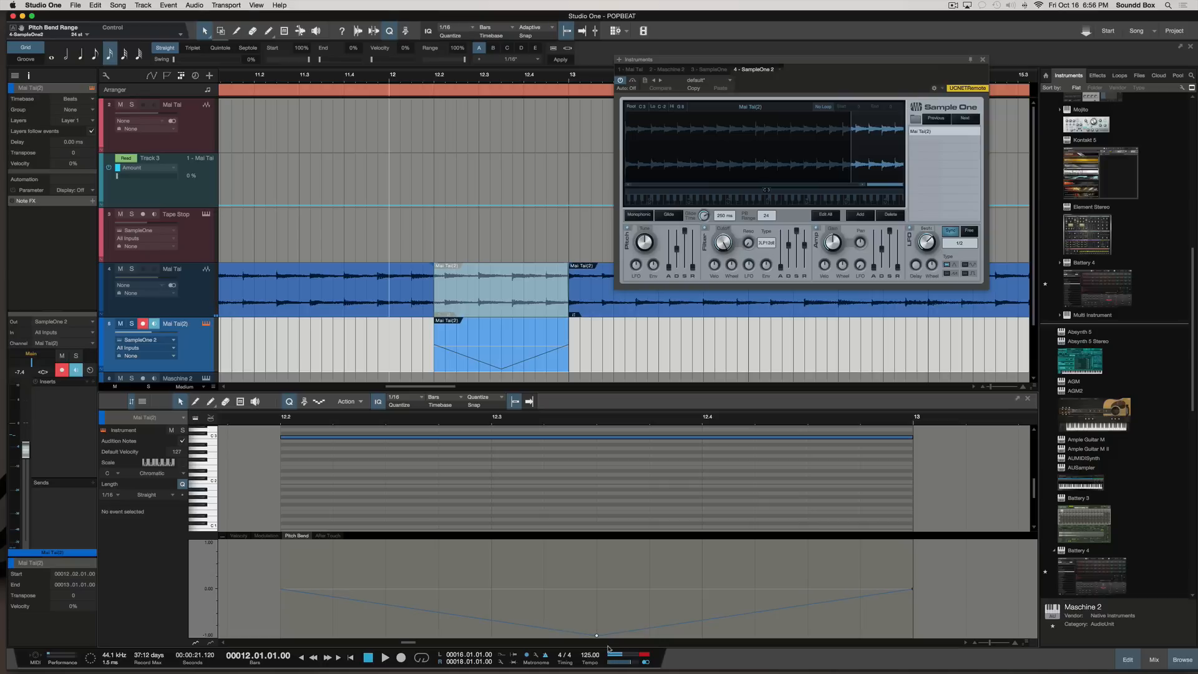
key("space")
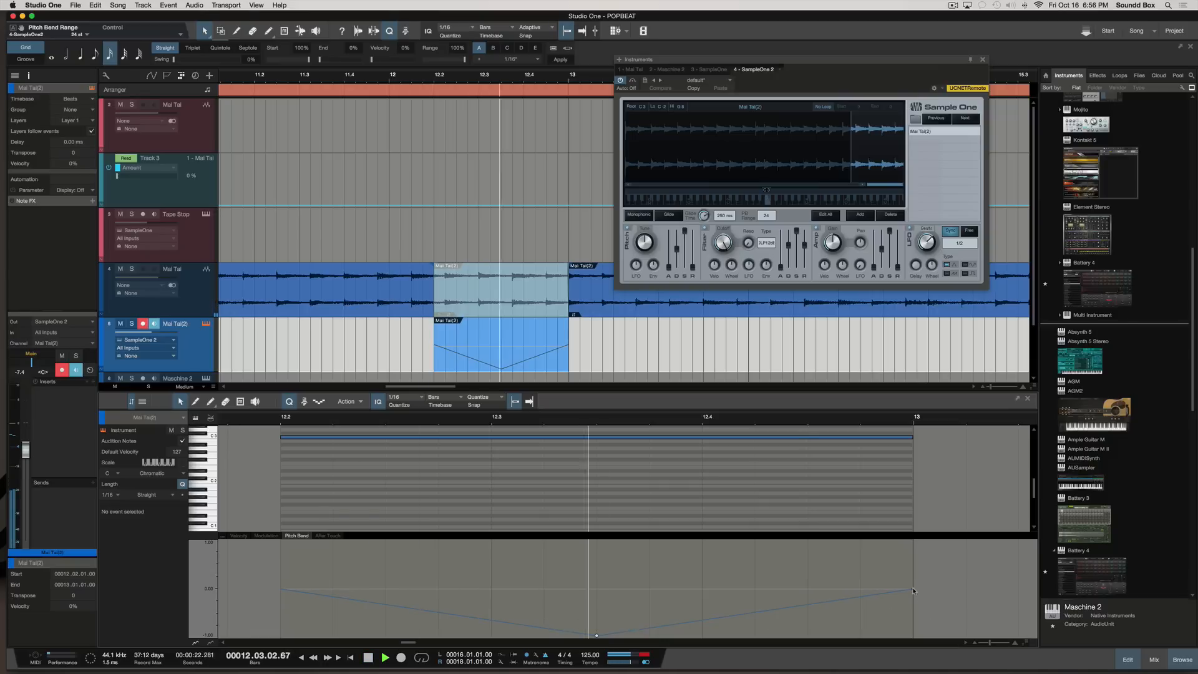
key("space")
Pull the pitch bend end point at bar 13 down to the lane's minimum and play the part.
left_click_drag(912, 591, 914, 650)
key("space")
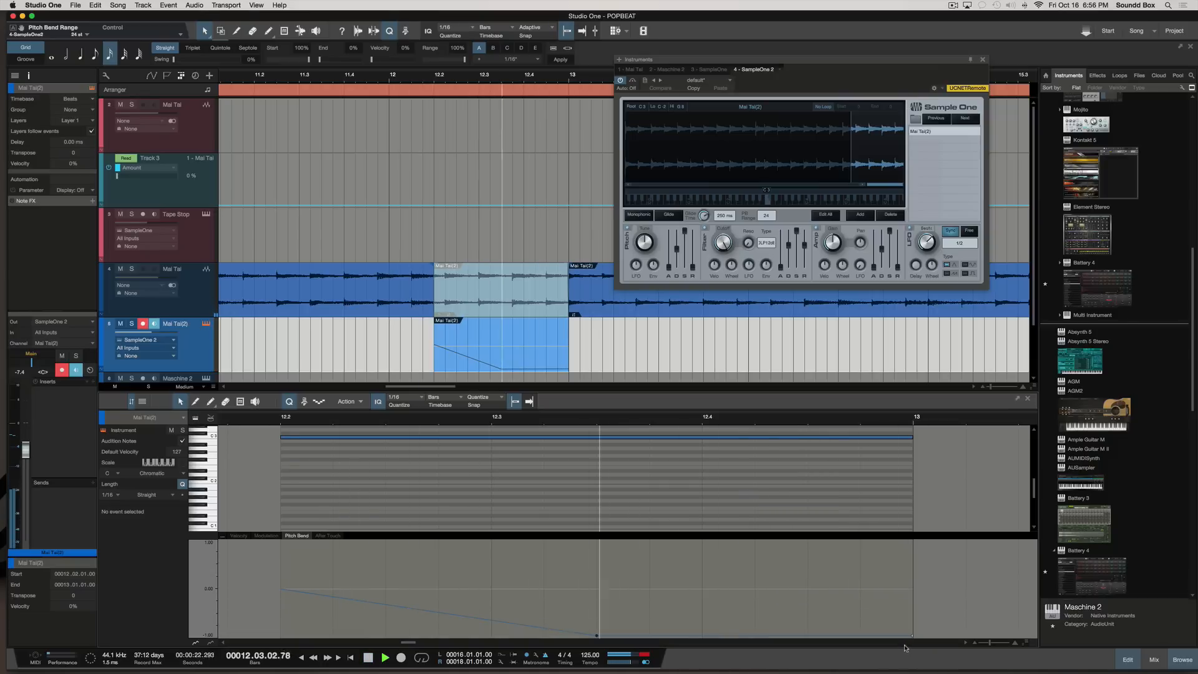
key("space")
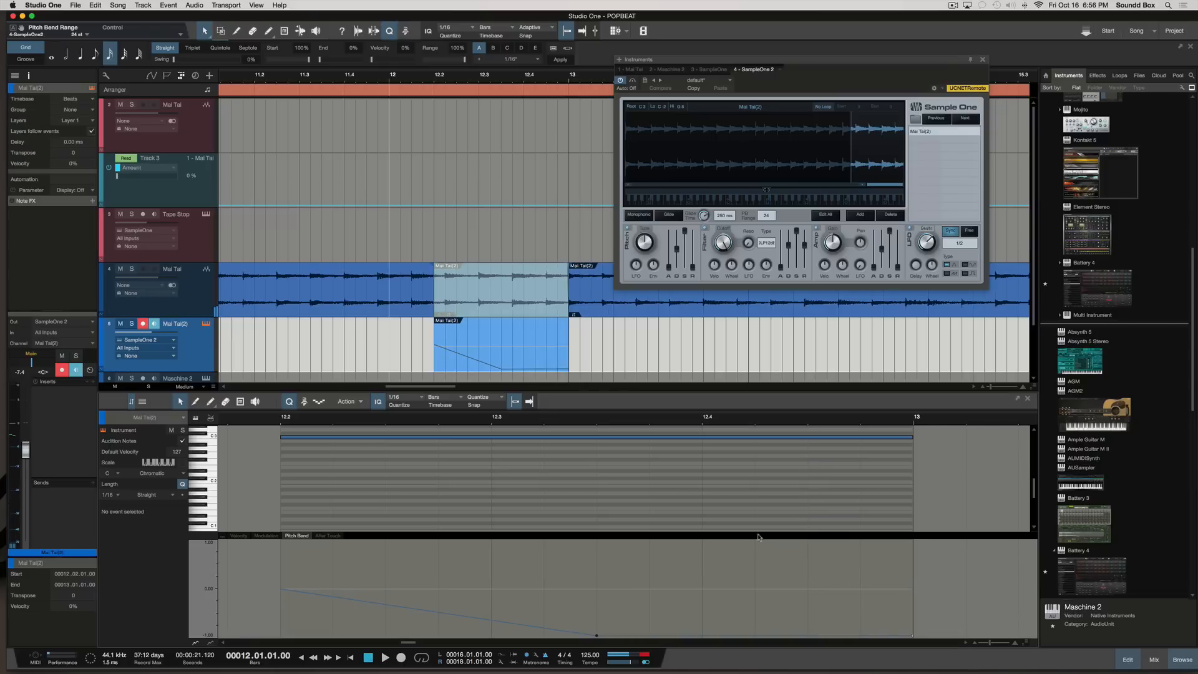
Raise a pitch bend peak close to the lane's maximum about a third of the way from 12.4 to 13 and play it.
left_click_drag(912, 638, 780, 550)
key("space")
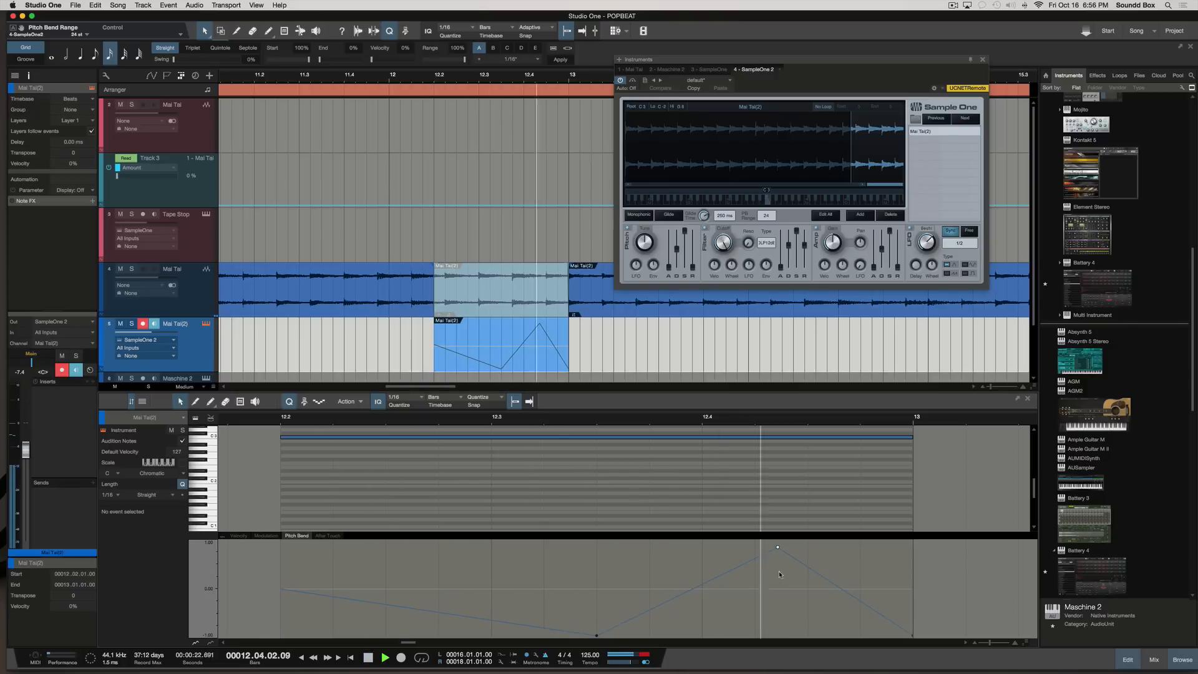
Lower the pitch bend peak between 12.4 and 13 to 0.00 and play the result.
key("space")
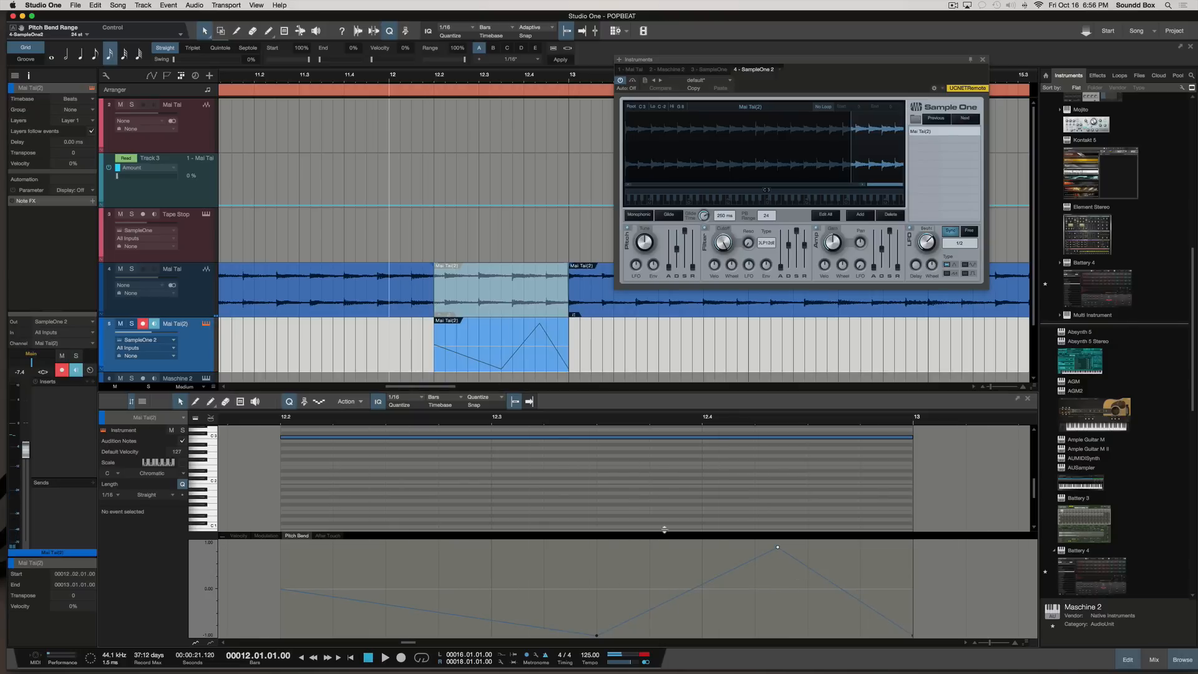
left_click_drag(779, 550, 772, 590)
key("space")
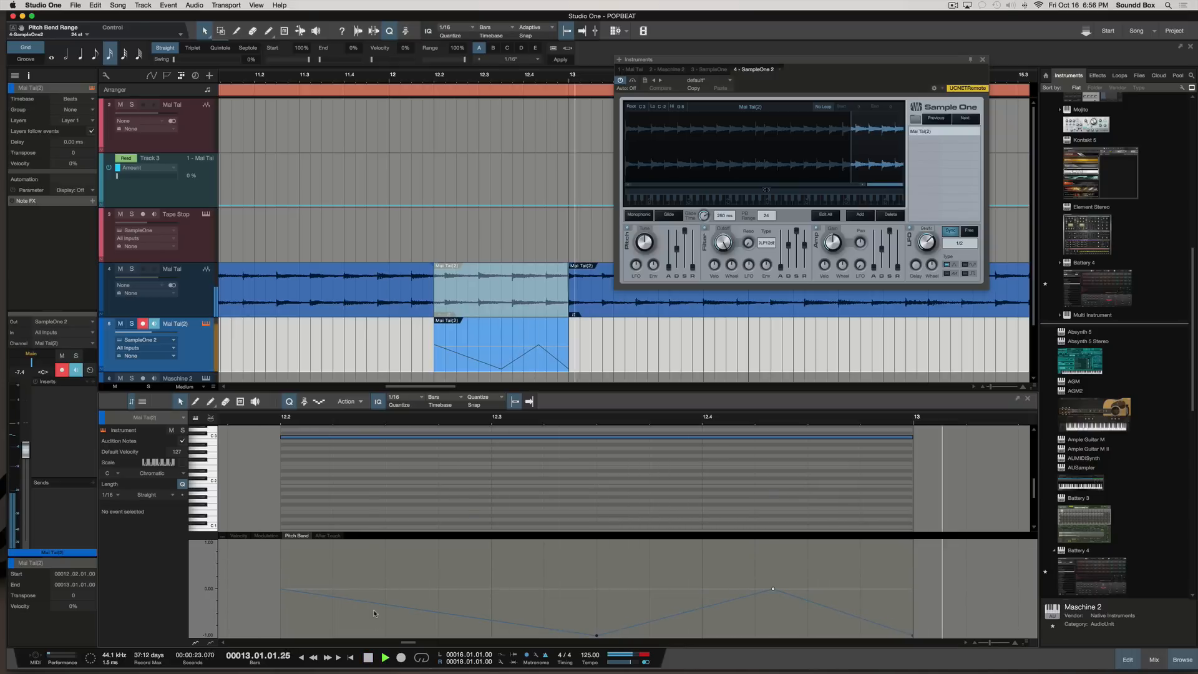
key("space")
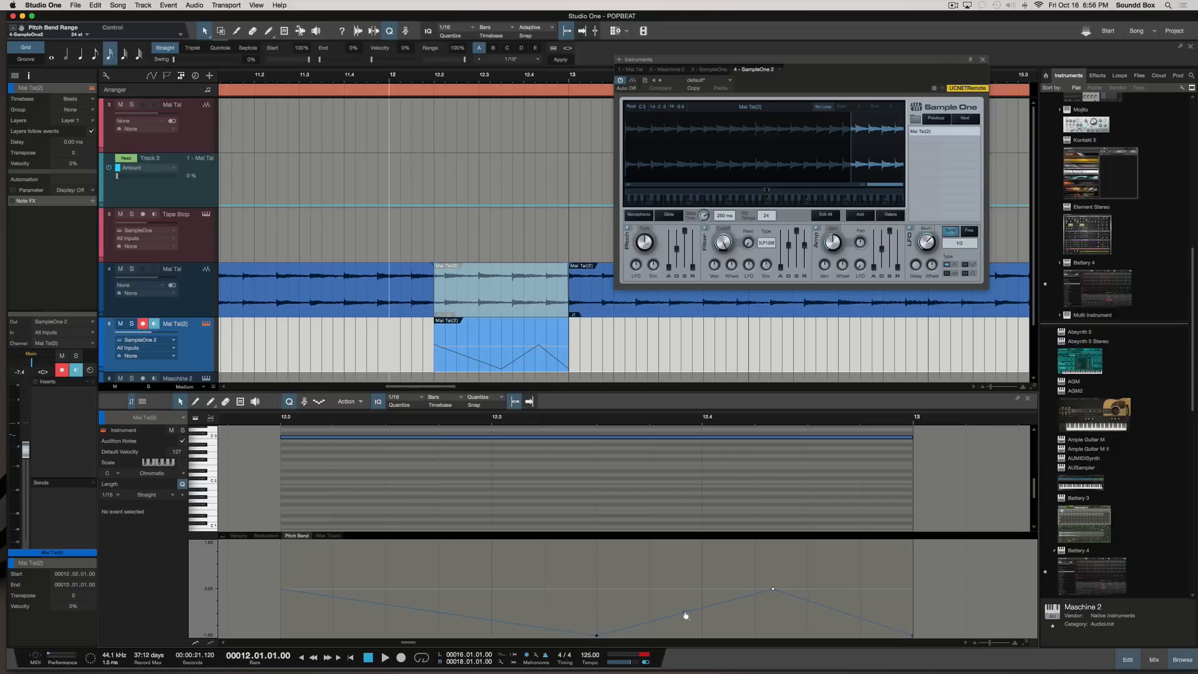
Bow the rising pitch bend segment before the peak upward into a curve and play it.
left_click_drag(684, 614, 673, 602)
key("space")
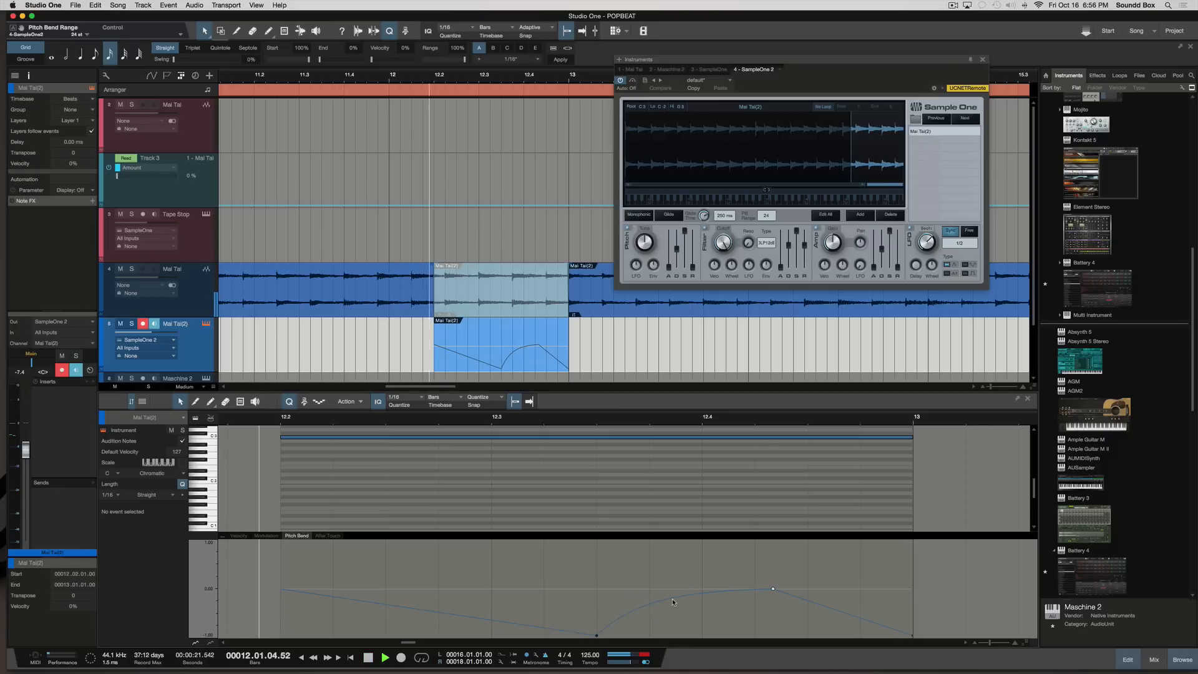
key("space")
Bow the opening descending pitch bend segment upward into a curve and play the section.
left_click_drag(438, 612, 426, 598)
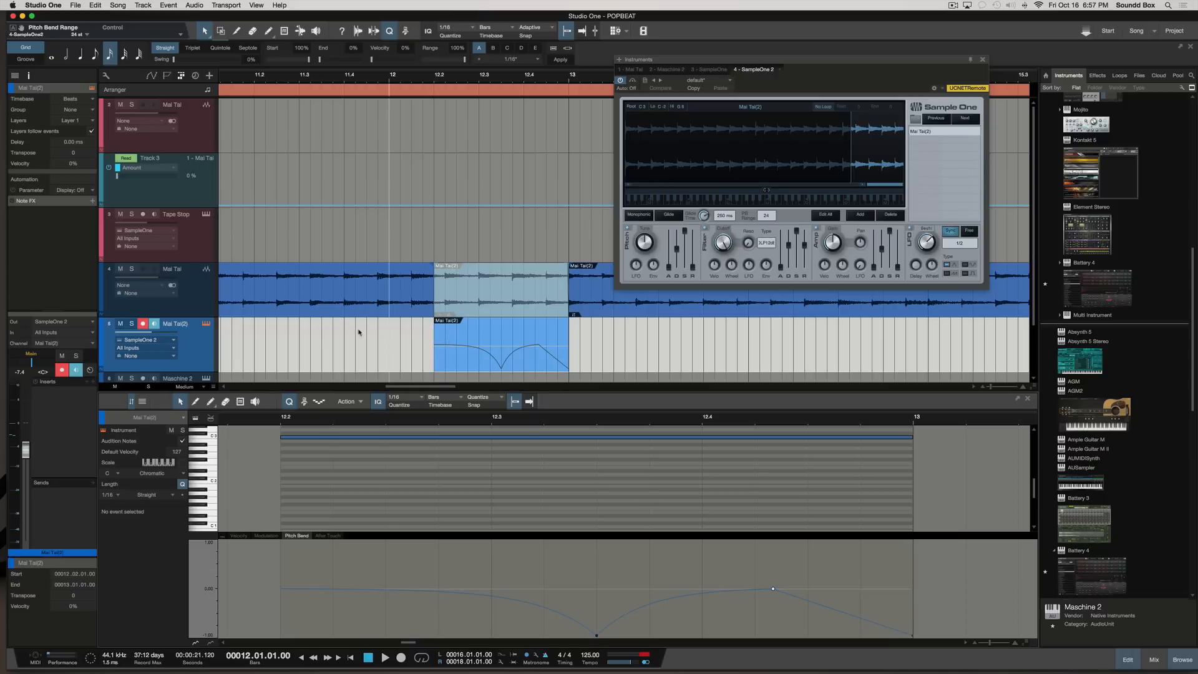
scroll(310, 329, "left", 3)
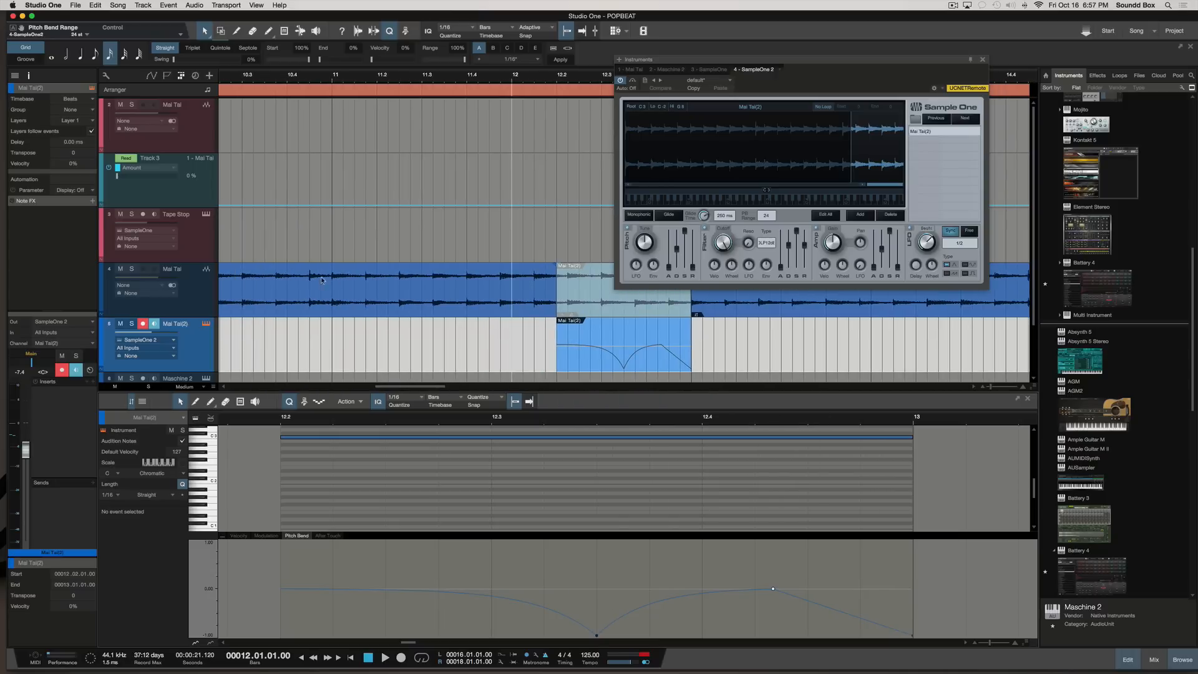
key("space")
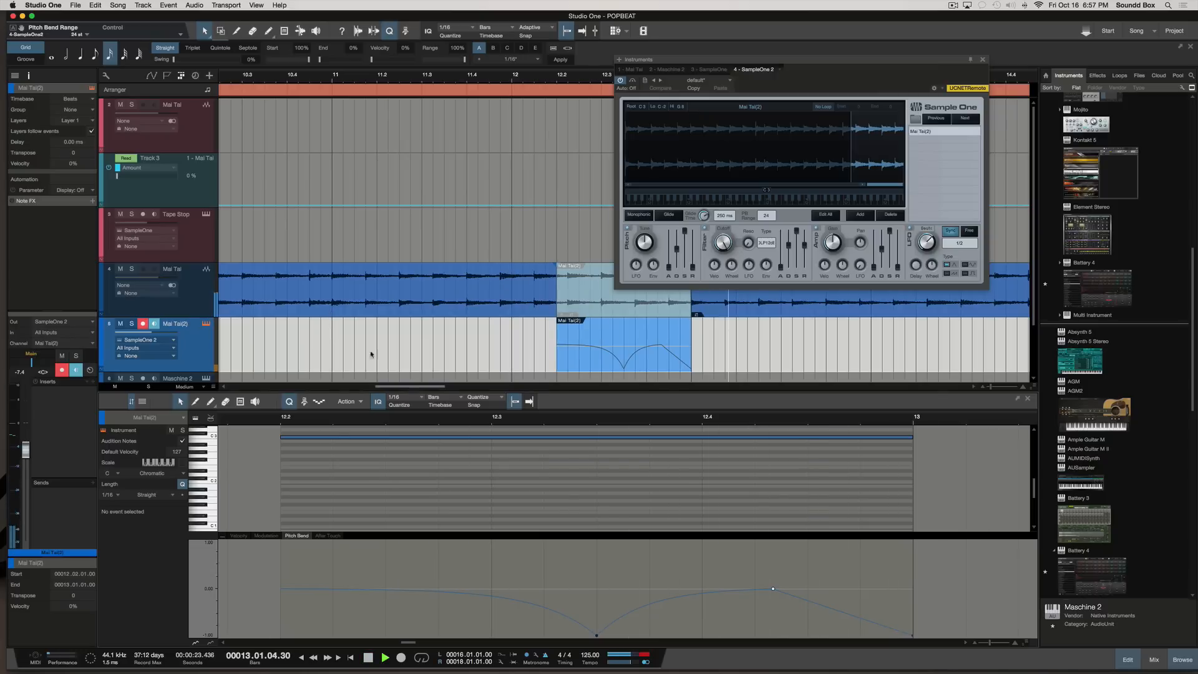
key("space")
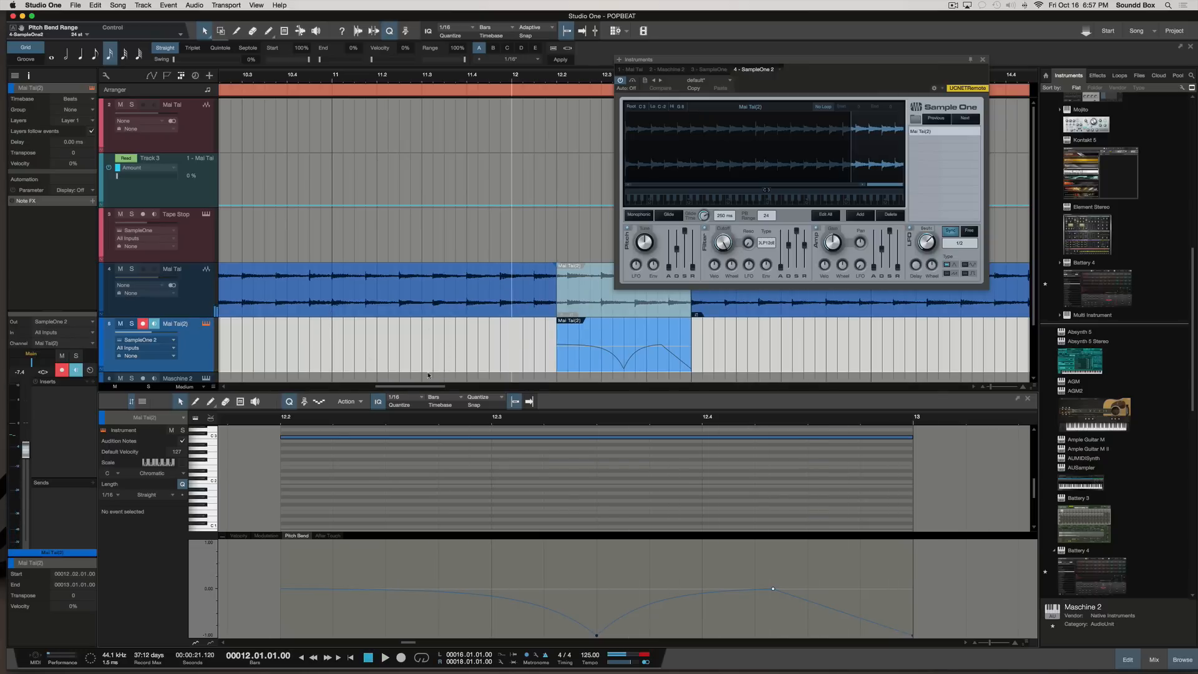
left_click(200, 240)
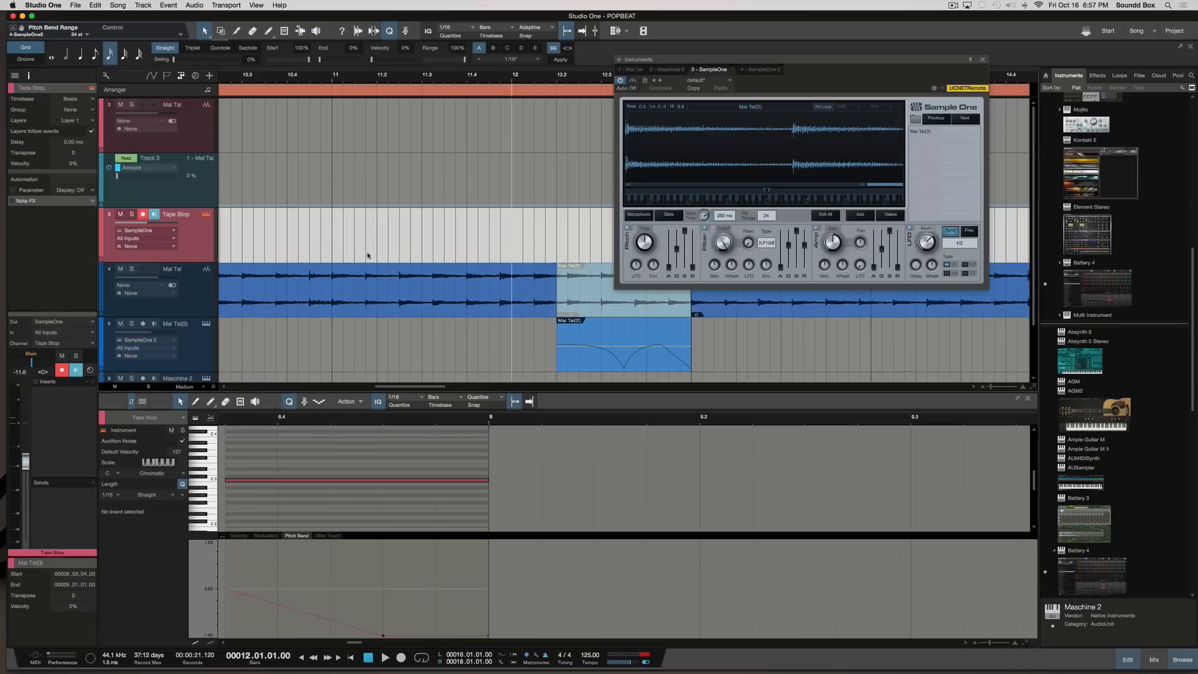
scroll(417, 264, "down", 2)
scroll(418, 263, "right", 4)
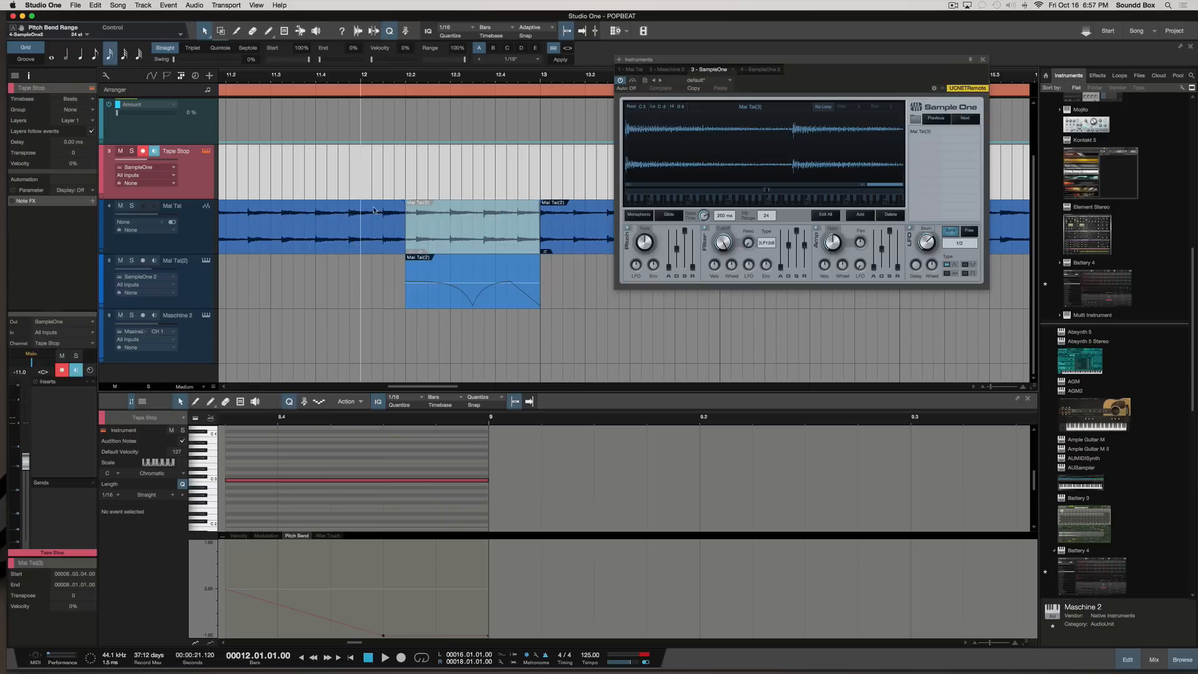
scroll(377, 212, "left", 10)
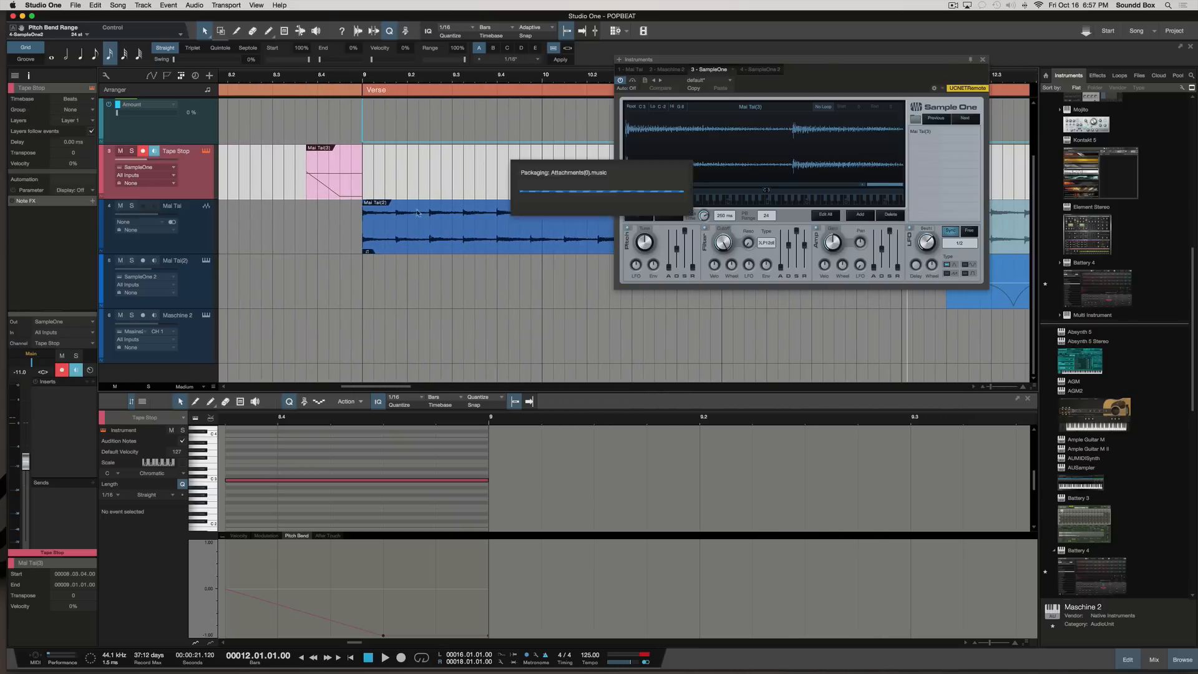
scroll(394, 212, "right", 10)
Try a fade-out on the end of the Mai Tai audio event before 12.2.
left_click(360, 214)
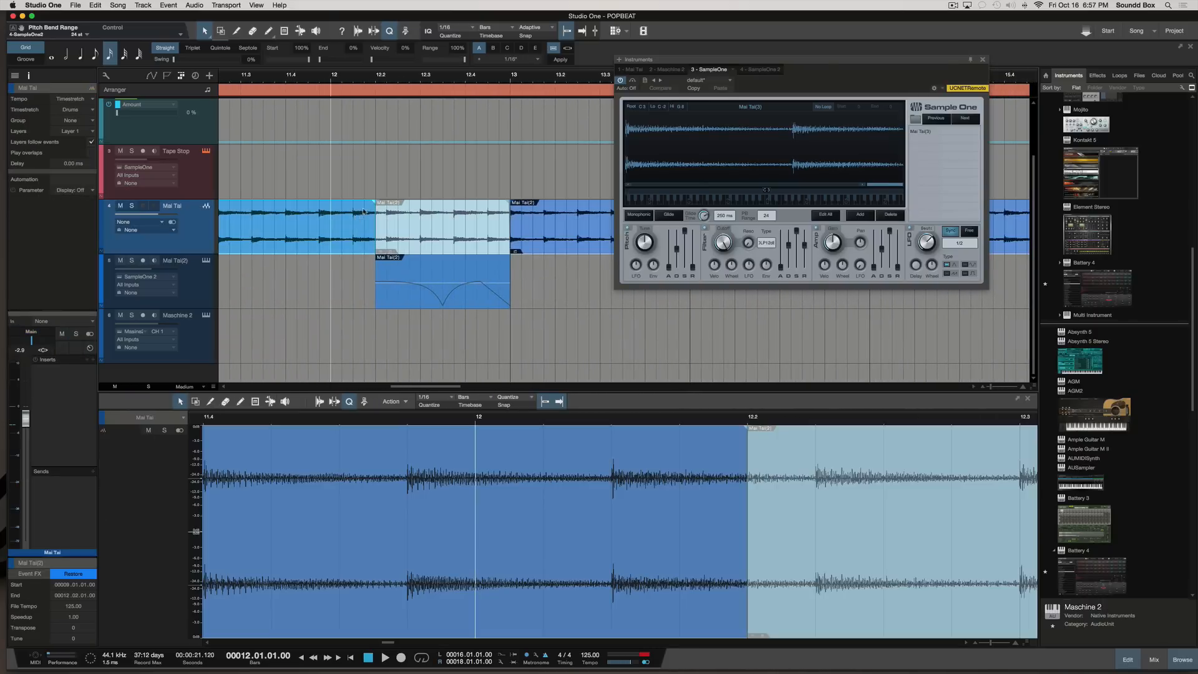
mouse_move(376, 205)
left_mouse_down()
mouse_move(288, 212)
mouse_move(330, 230)
left_mouse_up()
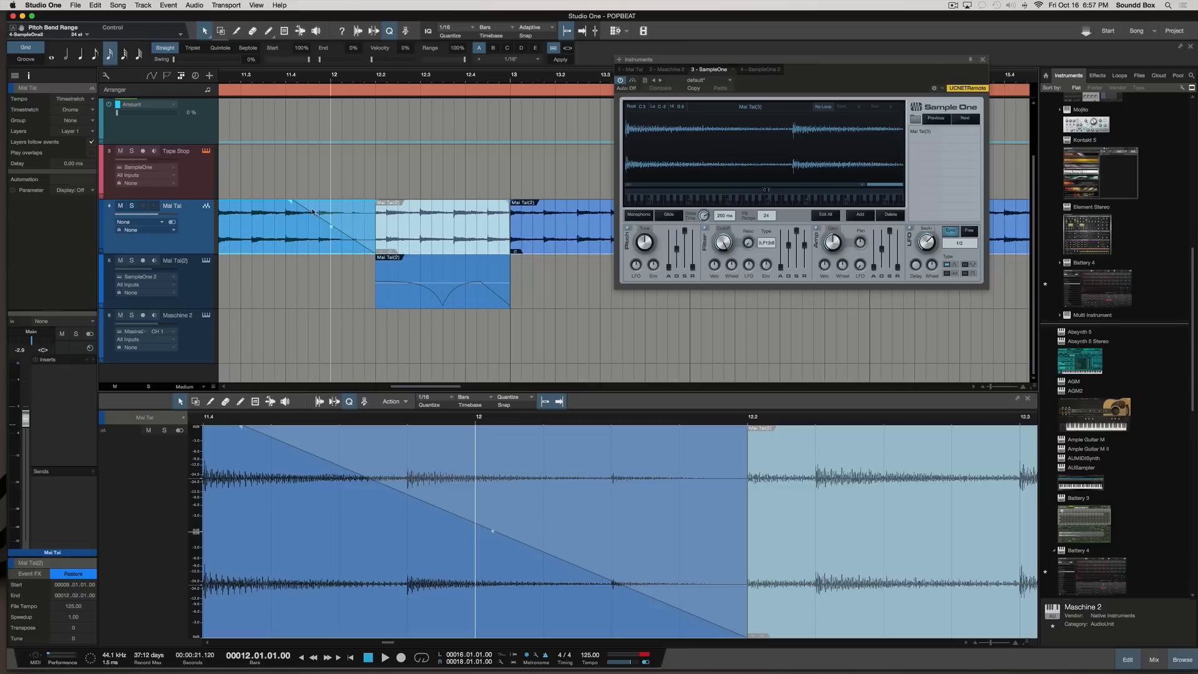
left_click_drag(292, 205, 374, 204)
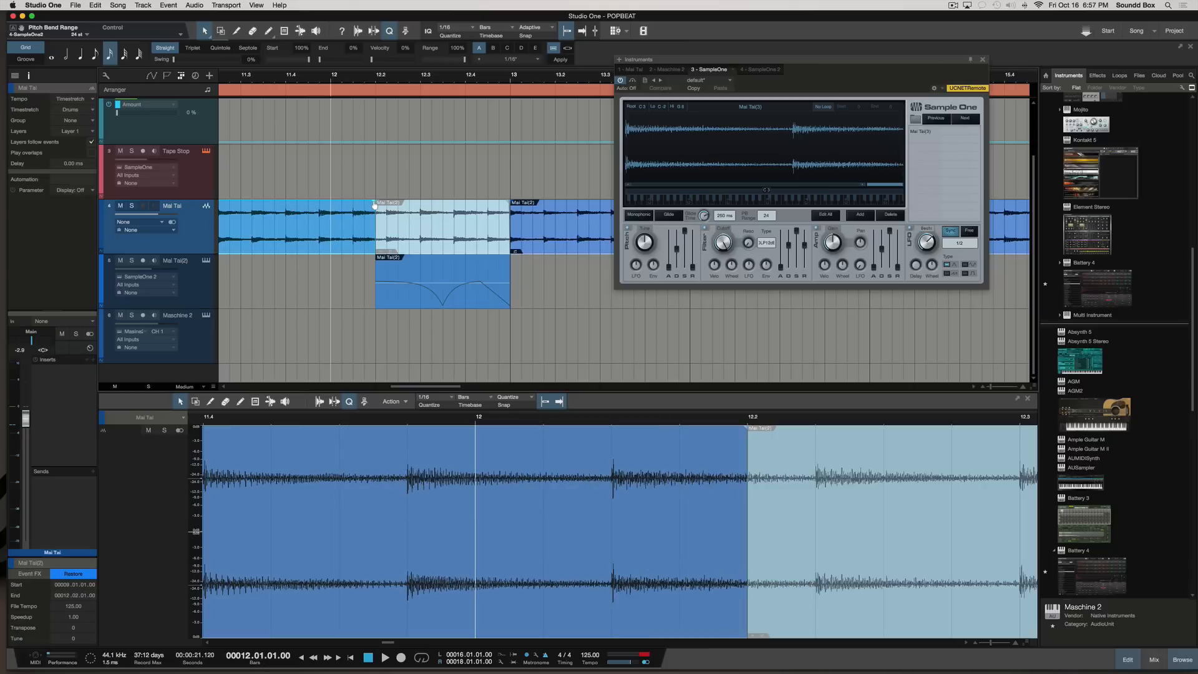
Bring up Sample One for the Mai Tai(2) part, move its window lower and adjust the filter cutoff during playback.
left_click(466, 279)
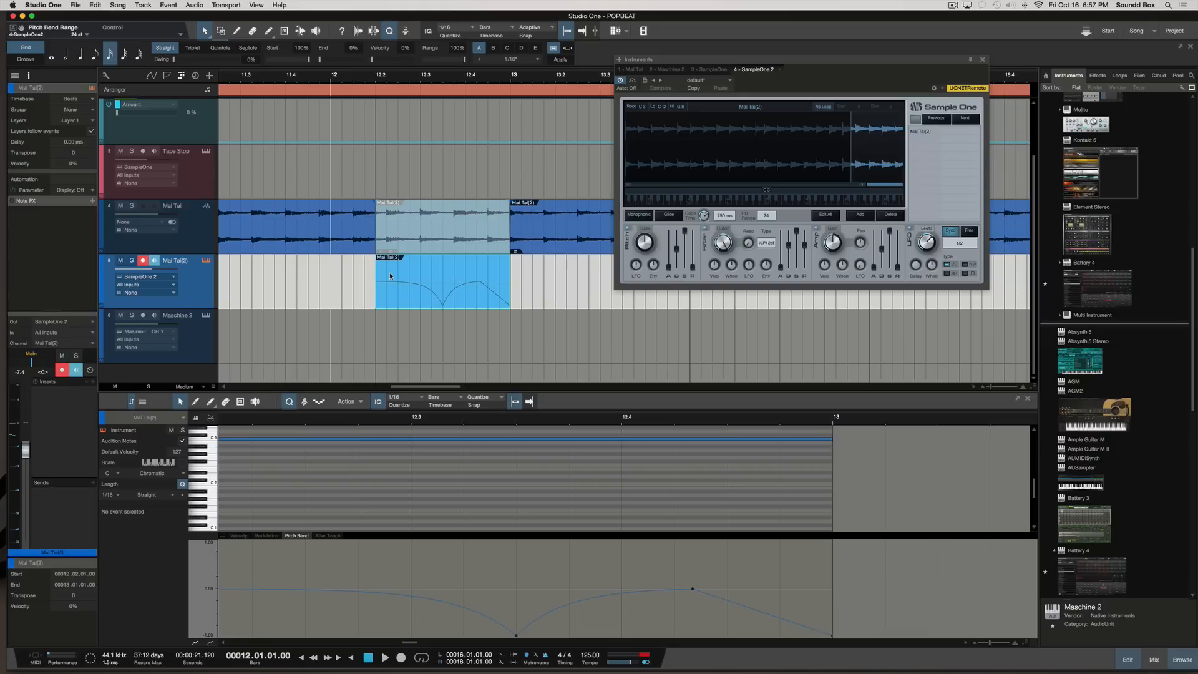
left_click_drag(830, 63, 843, 87)
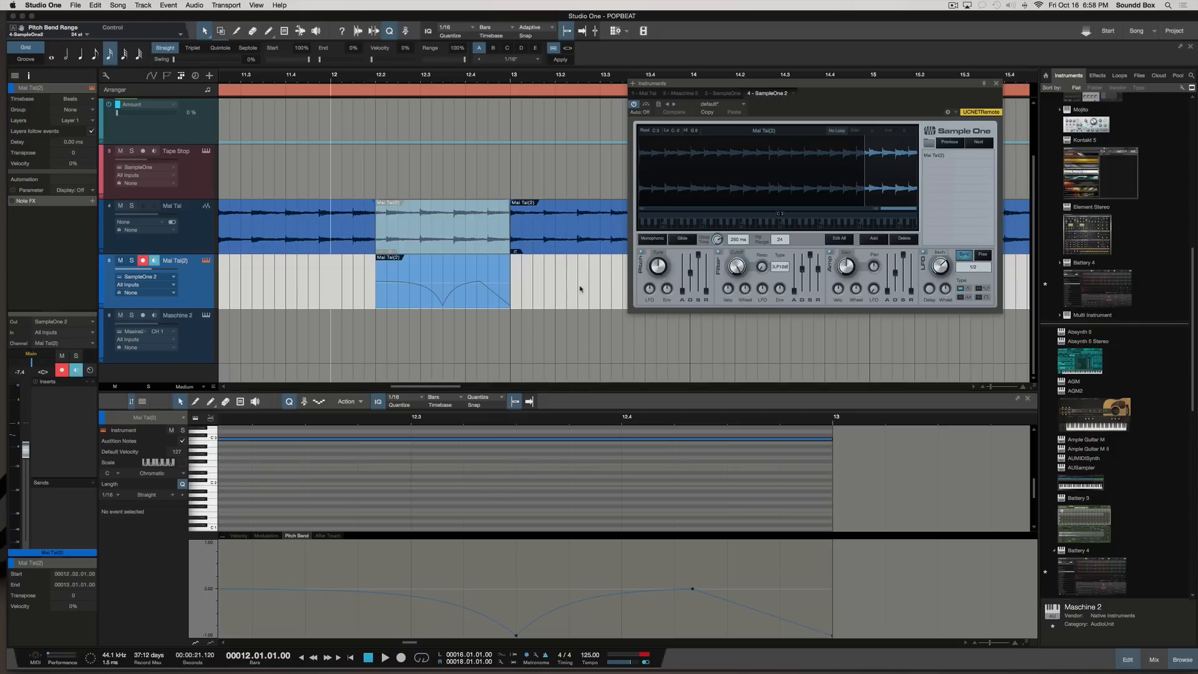
mouse_move(663, 270)
left_mouse_down()
mouse_move(668, 280)
mouse_move(668, 266)
left_mouse_up()
key("space")
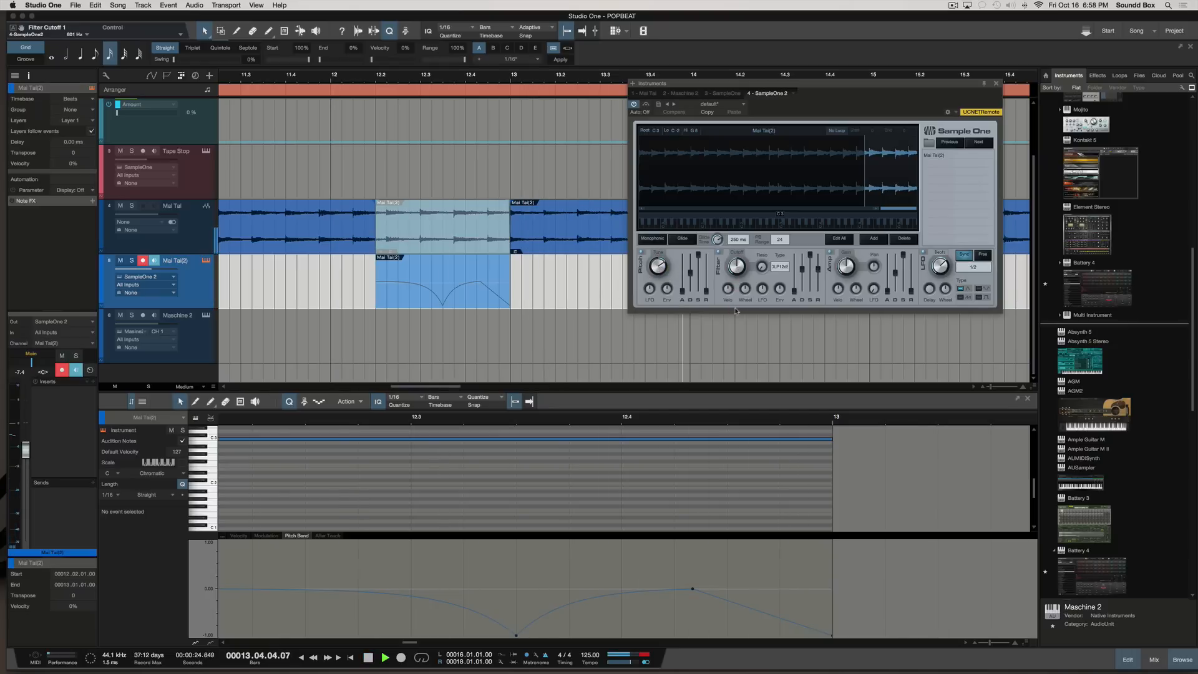
Adjust the amp section's gain and velocity amount in Sample One, replaying the section from bar 12.
left_click_drag(848, 272, 872, 299)
key("space")
key("space")
key("space")
key("space")
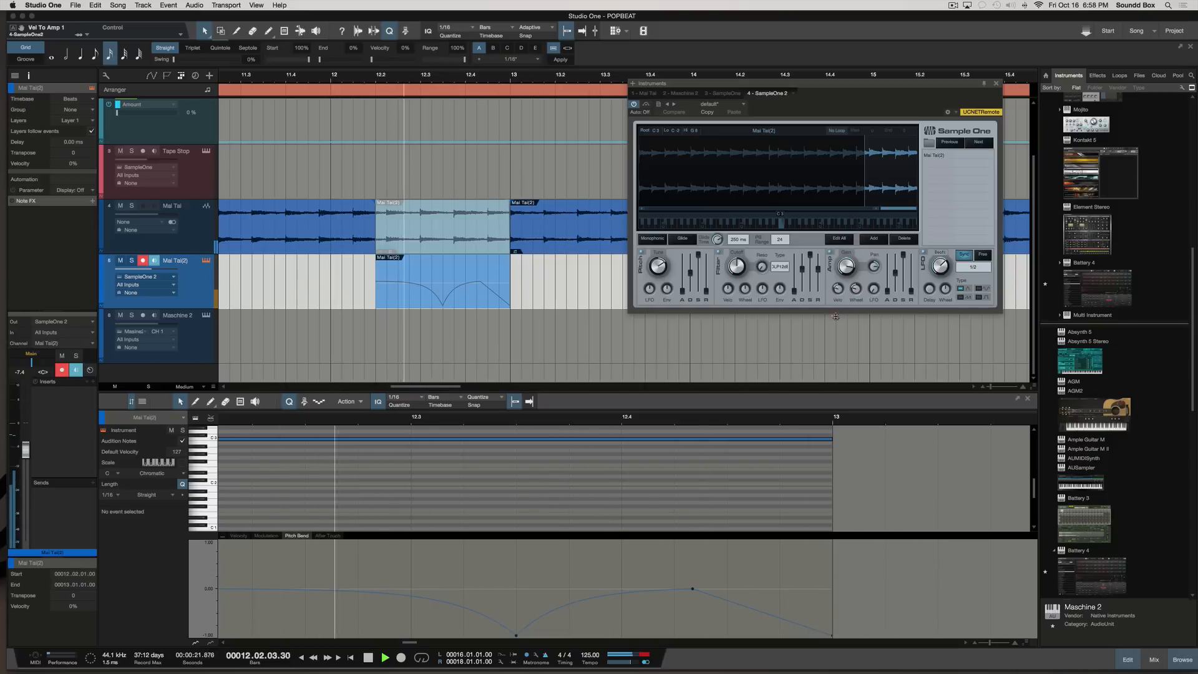
Audition LFO rates of 1/8 and 1/4 D during playback and change the LFO shape.
left_click_drag(940, 266, 938, 288)
key("space")
key("space")
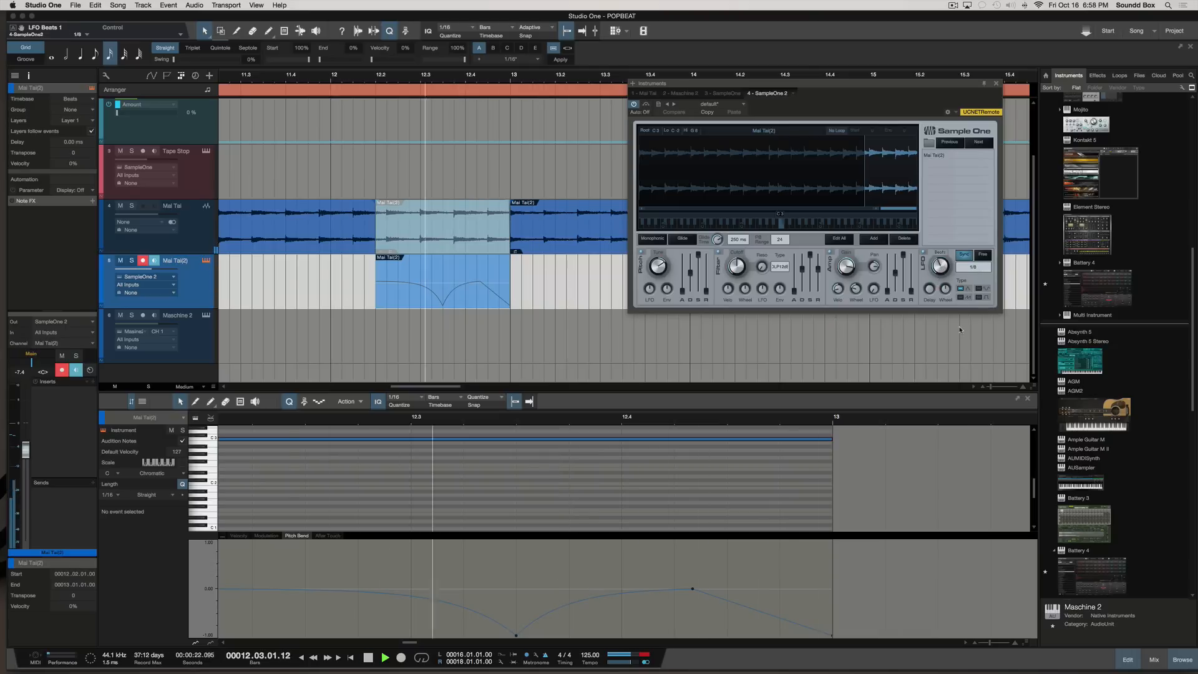
left_click_drag(943, 261, 943, 248)
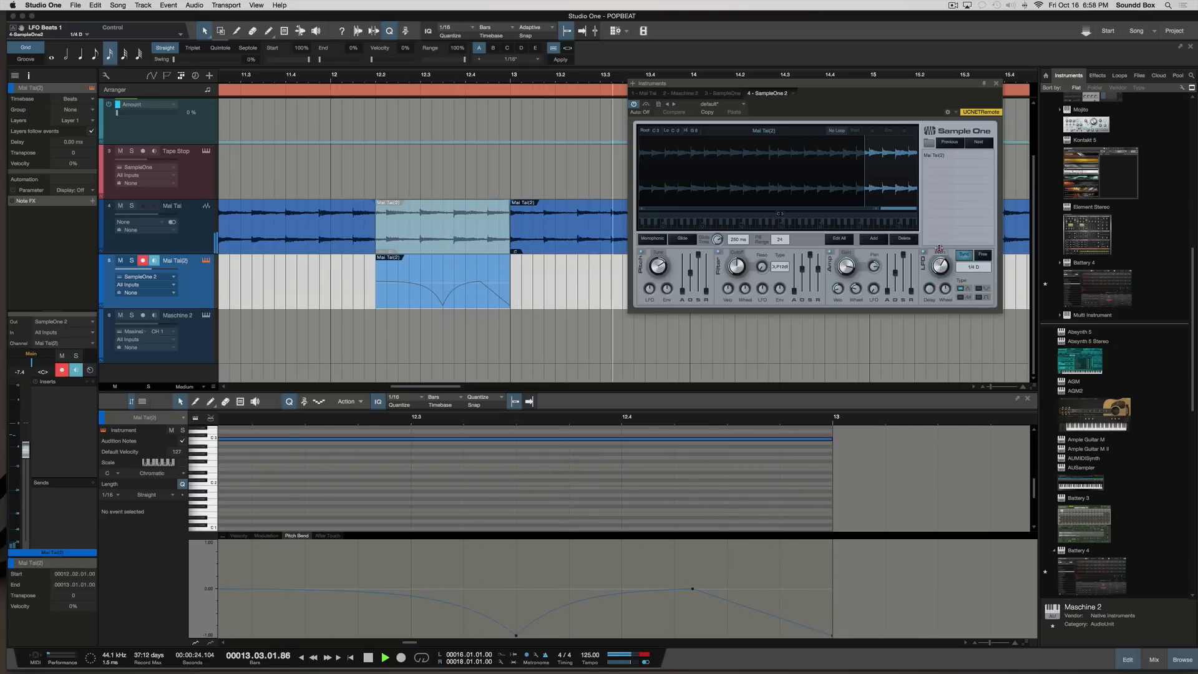
key("space")
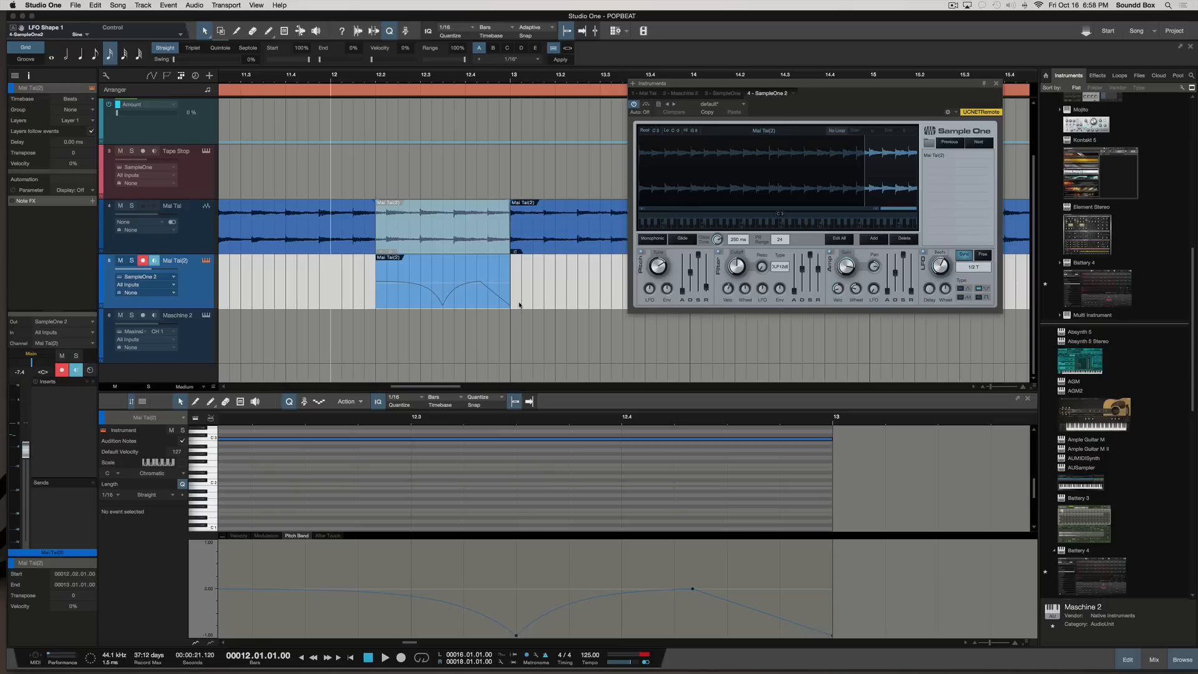
Adjust the Sample One filter cutoff again and replay the section.
key("space")
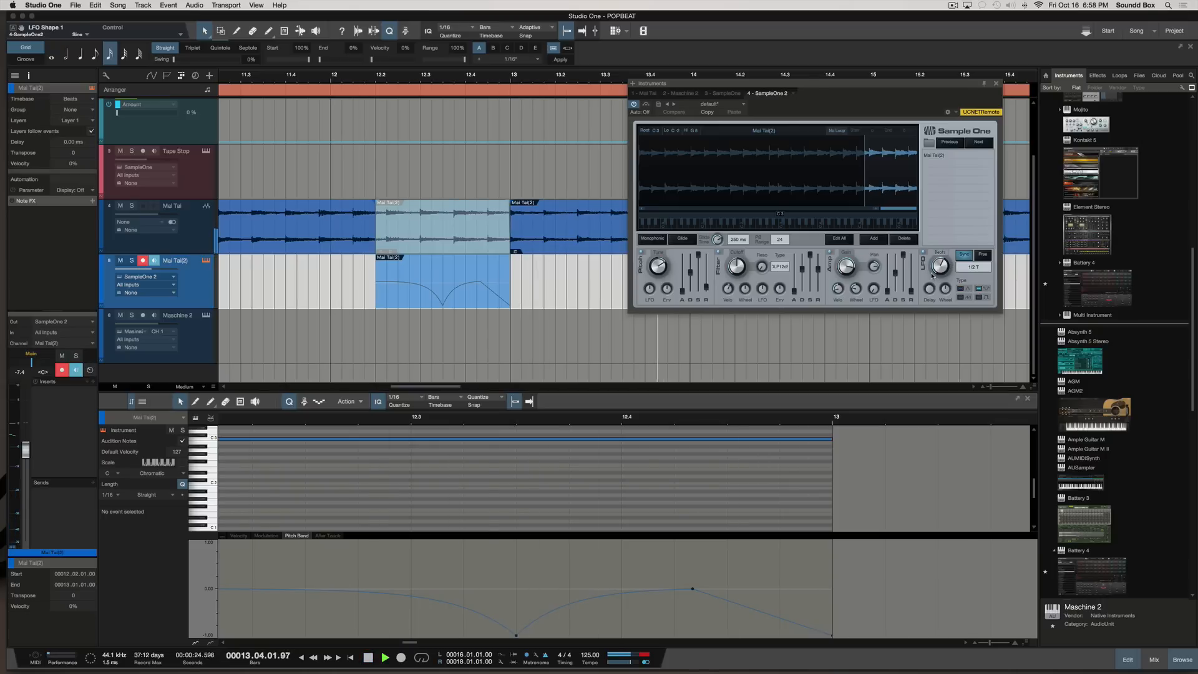
key("space")
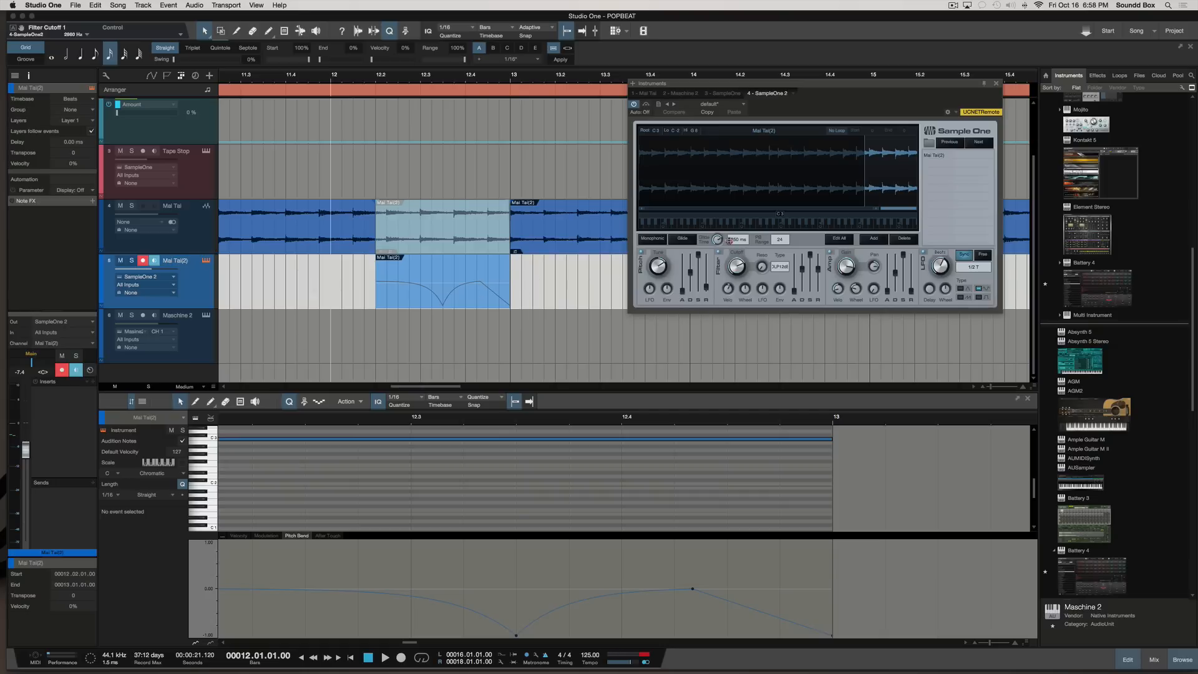
key("space")
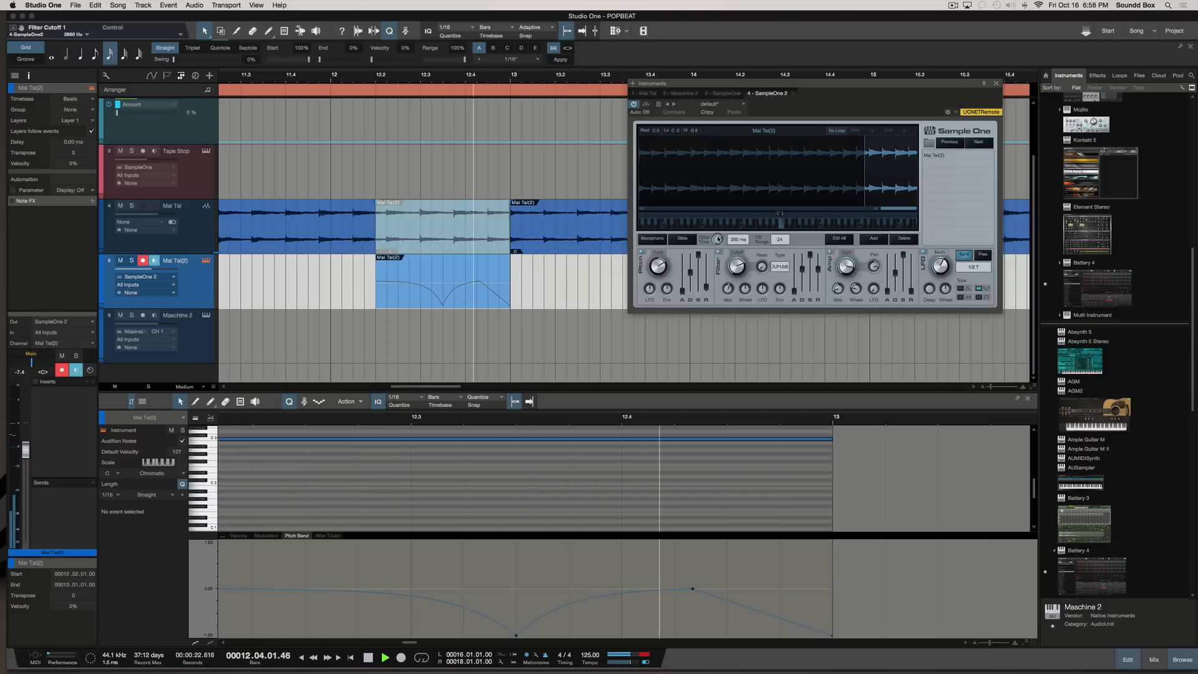
Set the glide time to 71 ms and the pitch tune to 15 cent, replaying the section.
left_click_drag(718, 240, 715, 255)
key("space")
key("space")
left_click_drag(658, 267, 657, 280)
key("space")
Delete the 0.00 pitch bend peak, move the lowest point to about two thirds between 12.4 and 13, and play it.
left_click(693, 590)
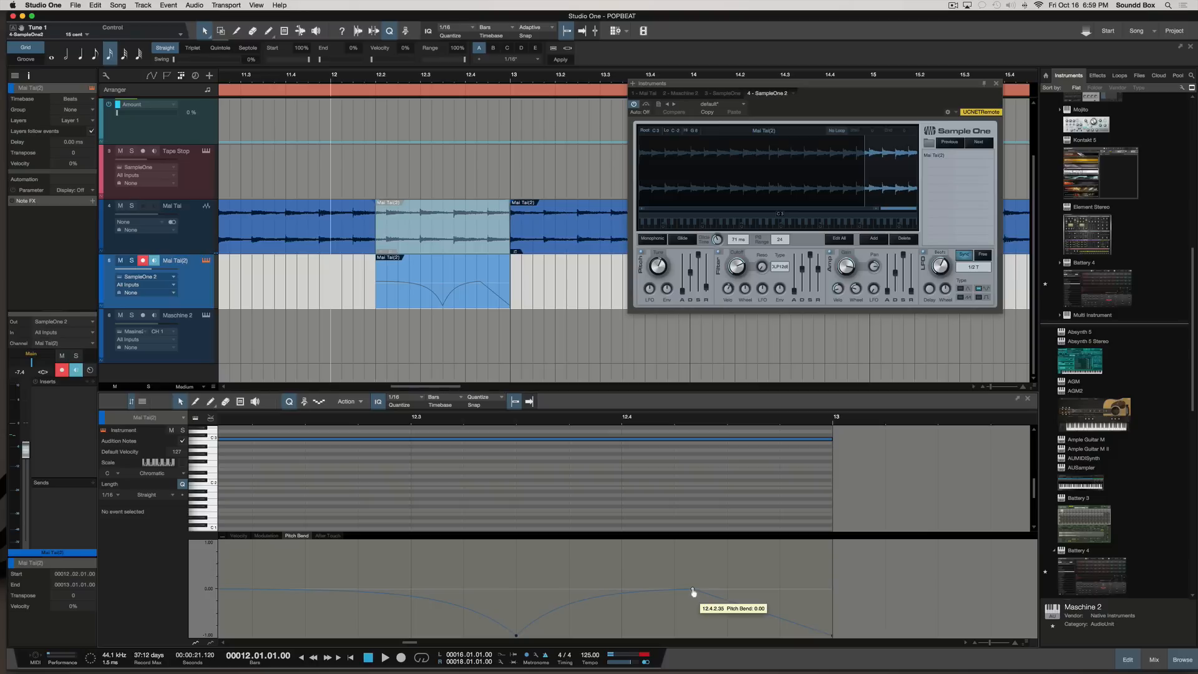
key("Delete")
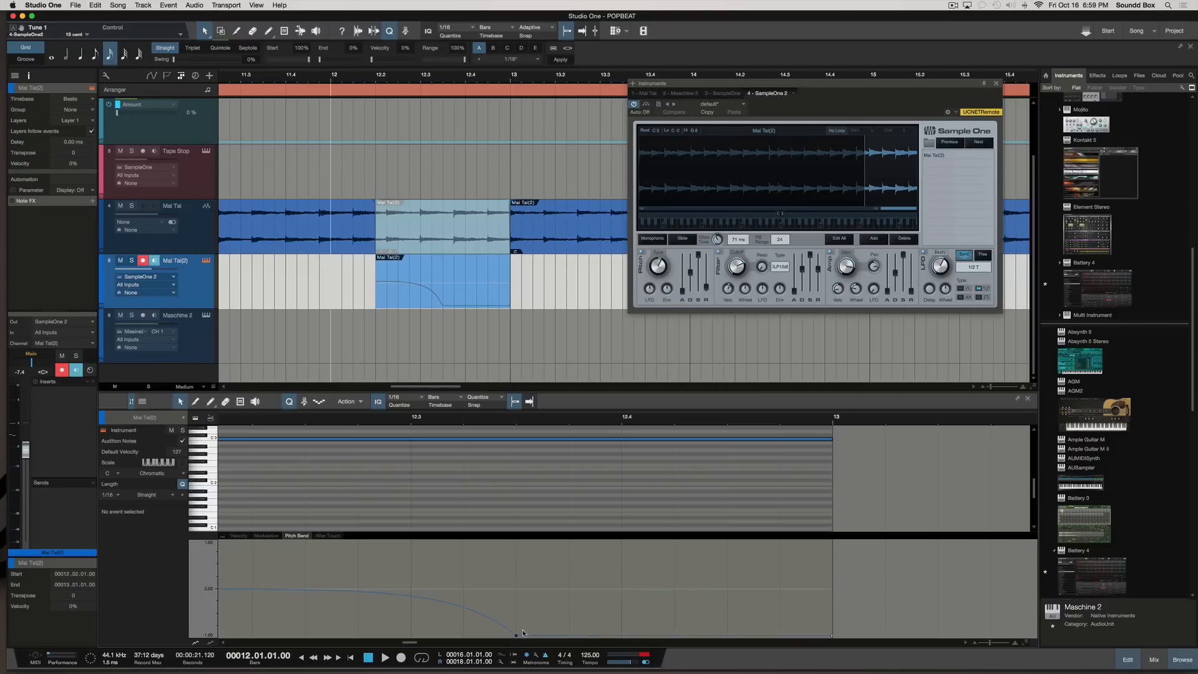
left_click_drag(516, 637, 766, 638)
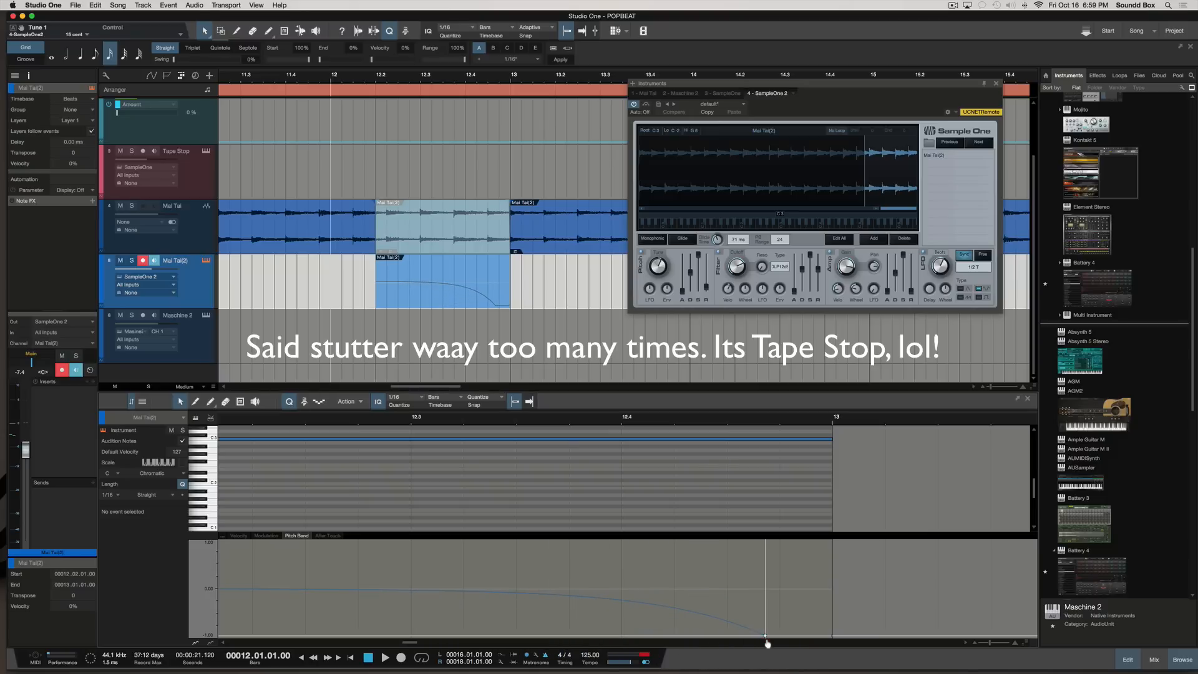
key("space")
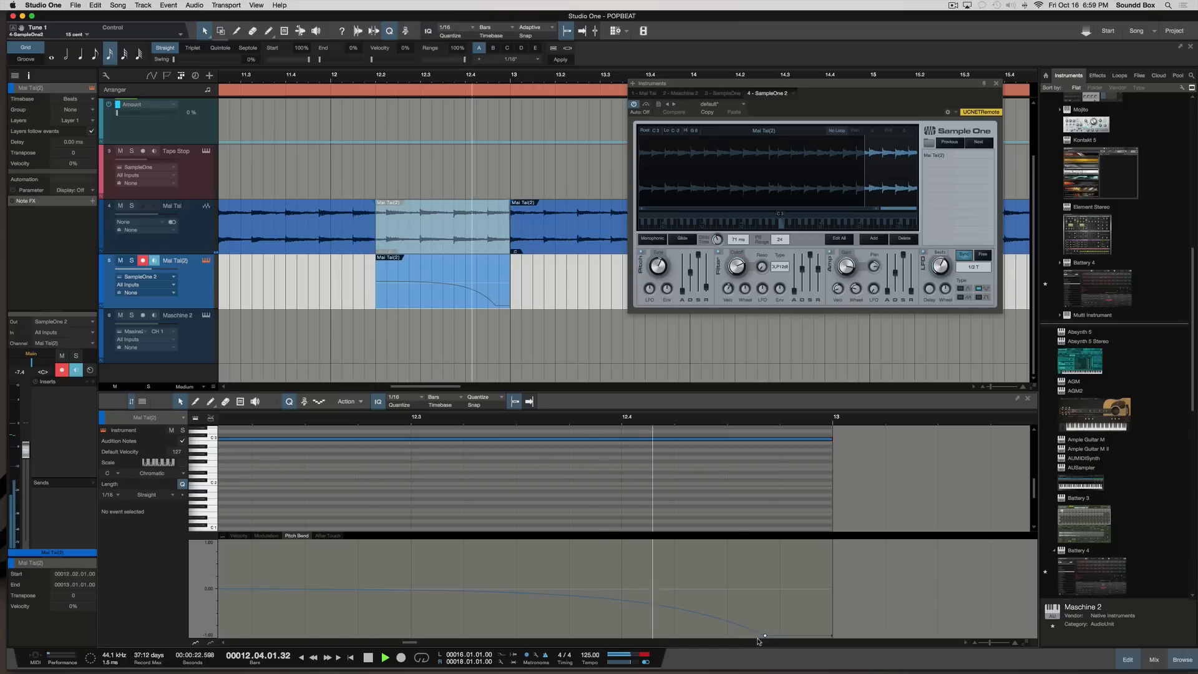
key("space")
key("space")
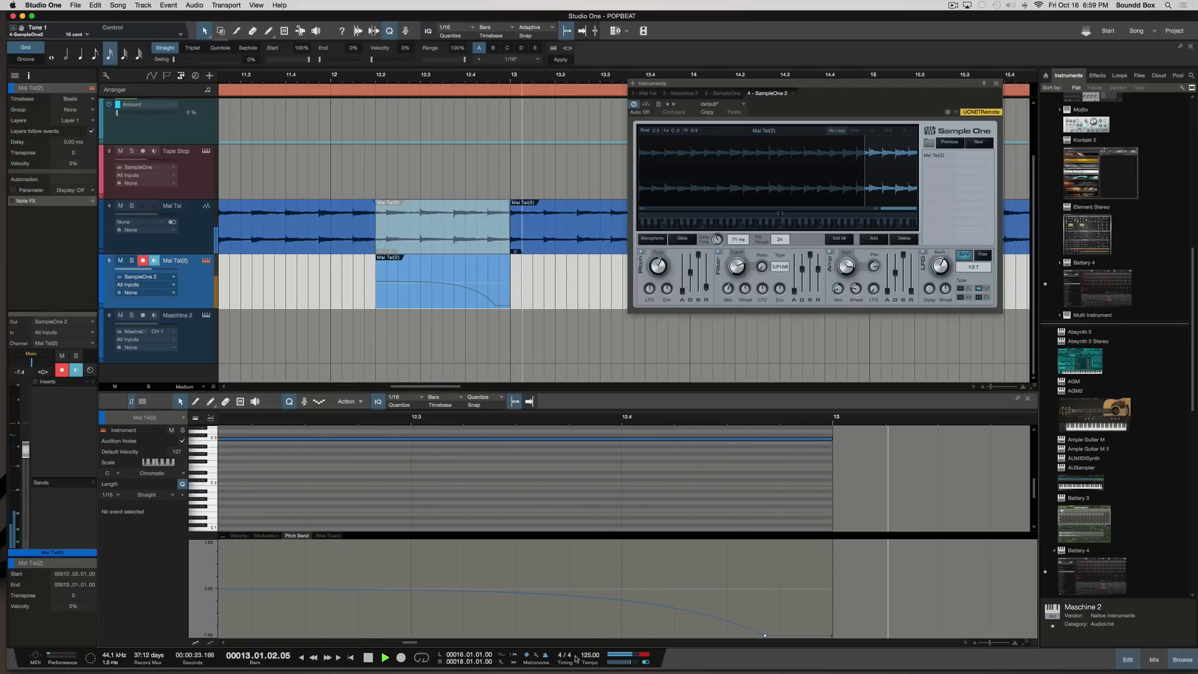
key("space")
Adjust the filter envelope sustain and filter resonance in Sample One while replaying the part.
key("space")
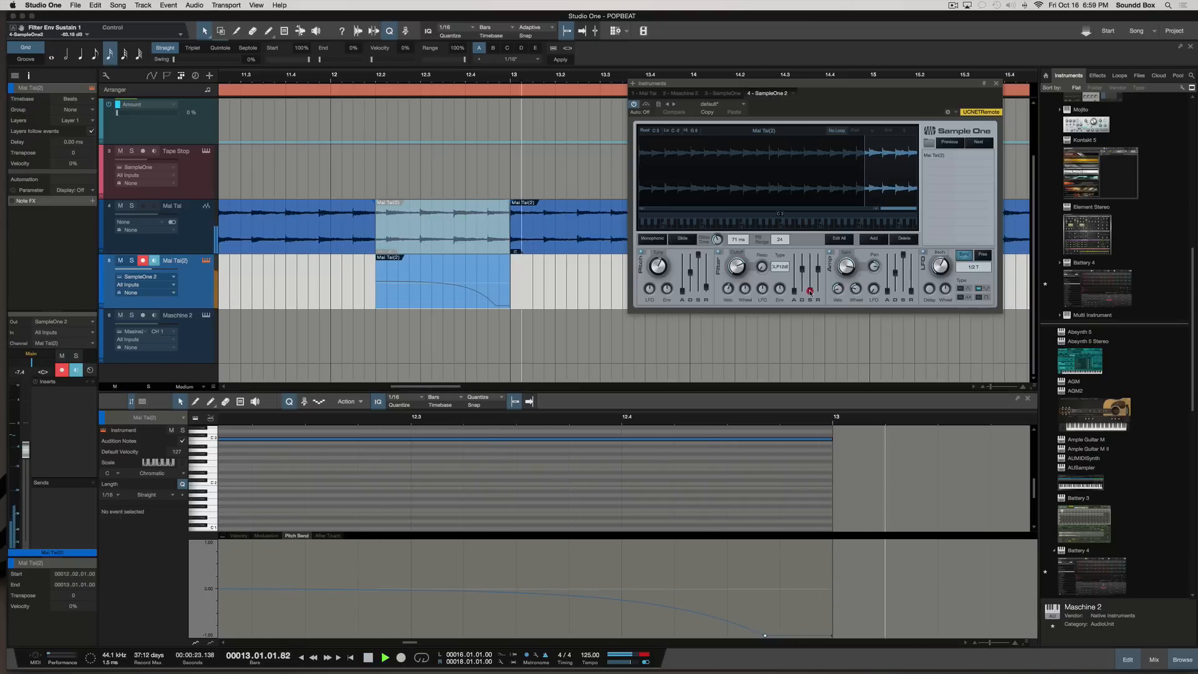
left_click_drag(761, 269, 761, 251)
key("space")
key("space")
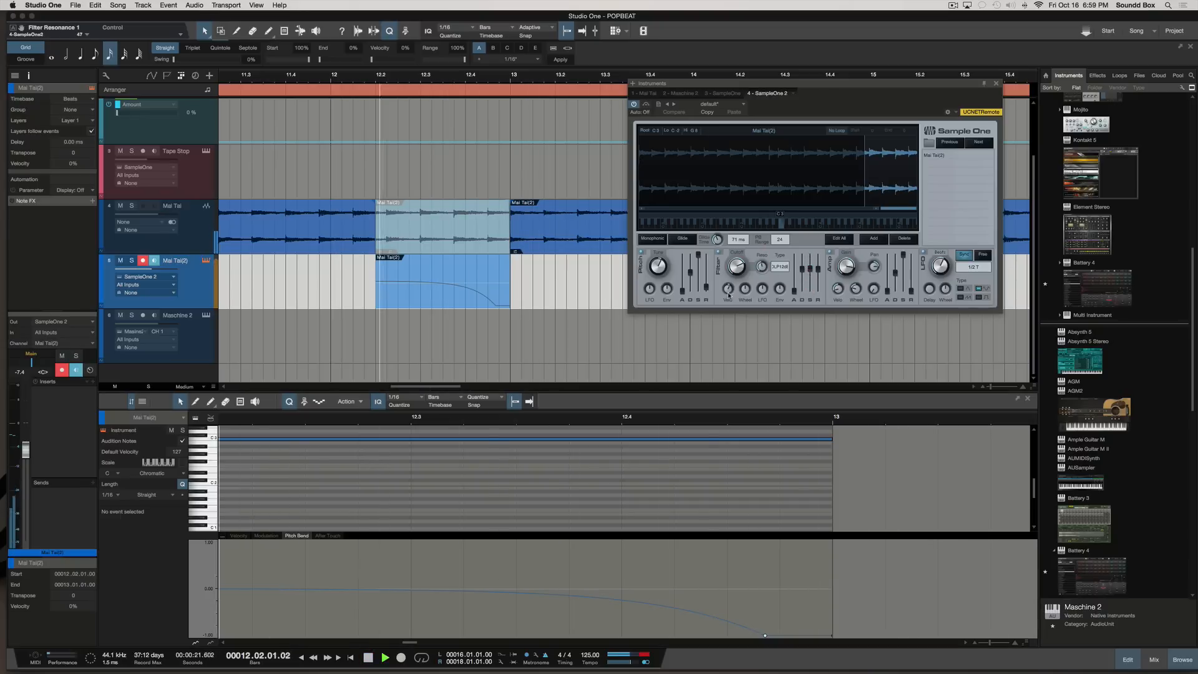
left_click_drag(761, 267, 761, 270)
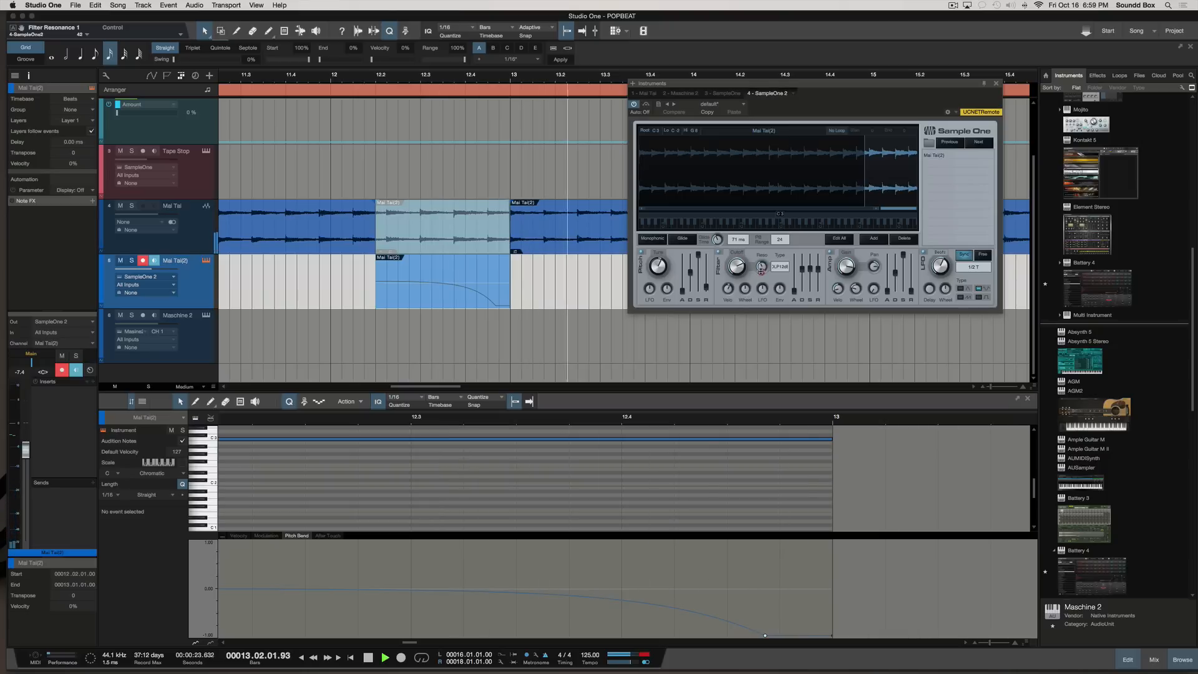
key("space")
Set the Sample One LFO rate to 1/32 and play the section.
key("space")
left_click_drag(939, 267, 917, 302)
key("space")
key("space")
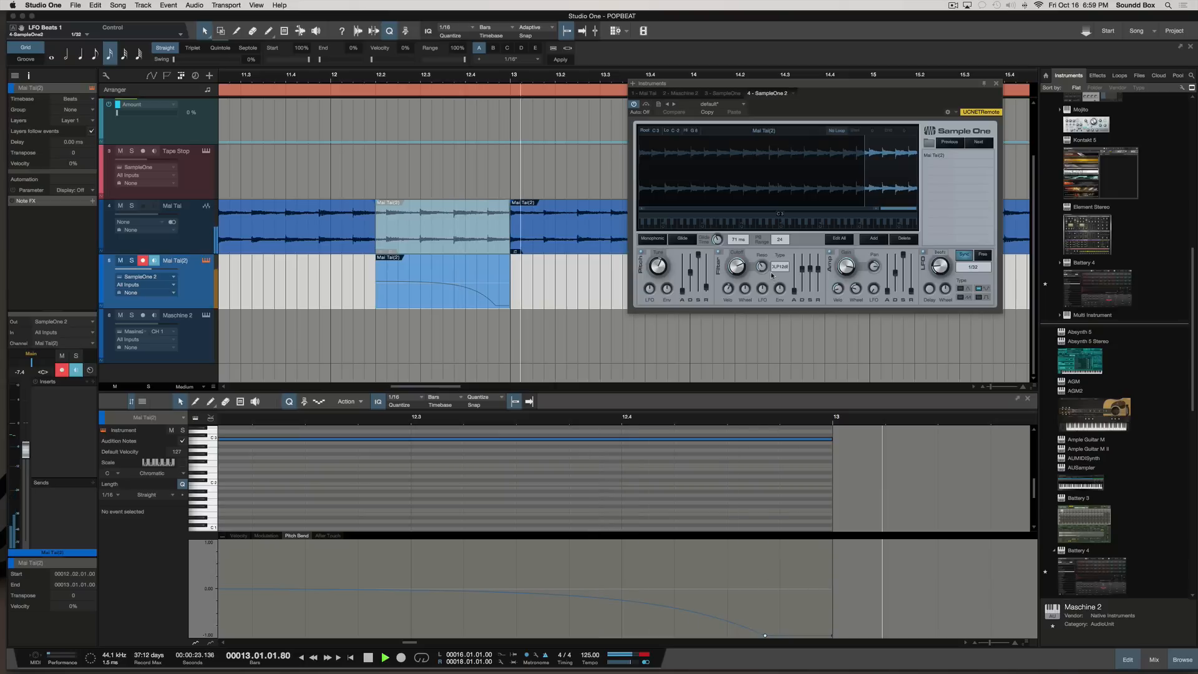
key("space")
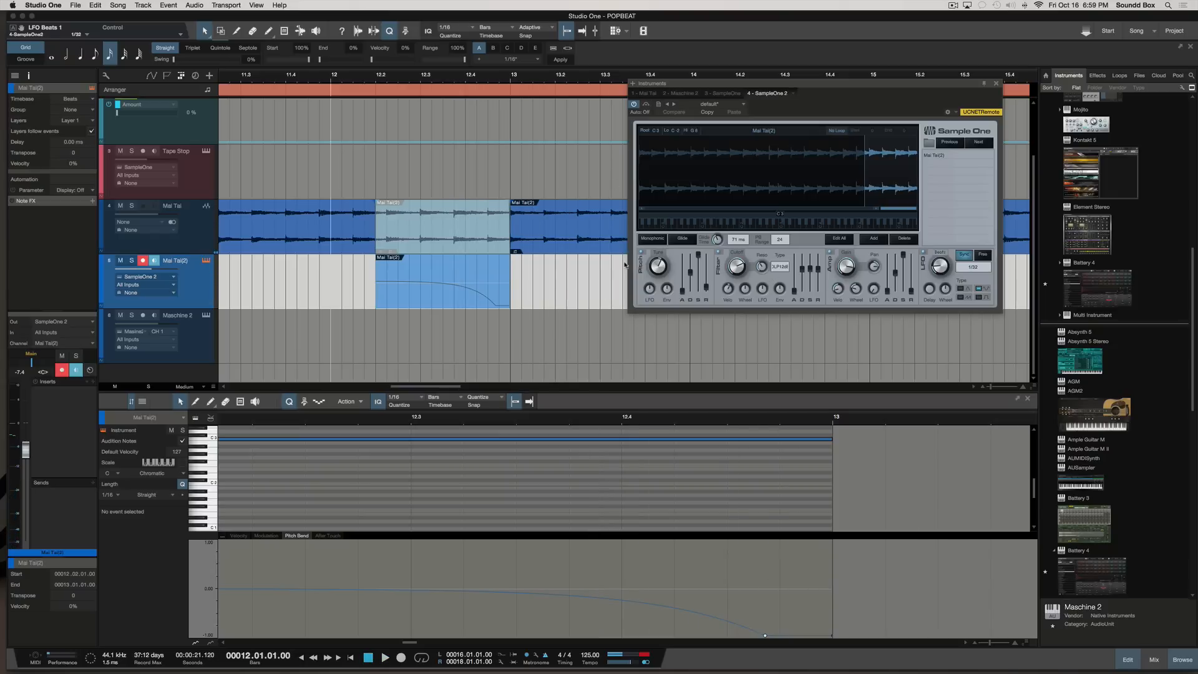
Set the Sample One pitch tune to -55 cent during playback, then stop.
key("space")
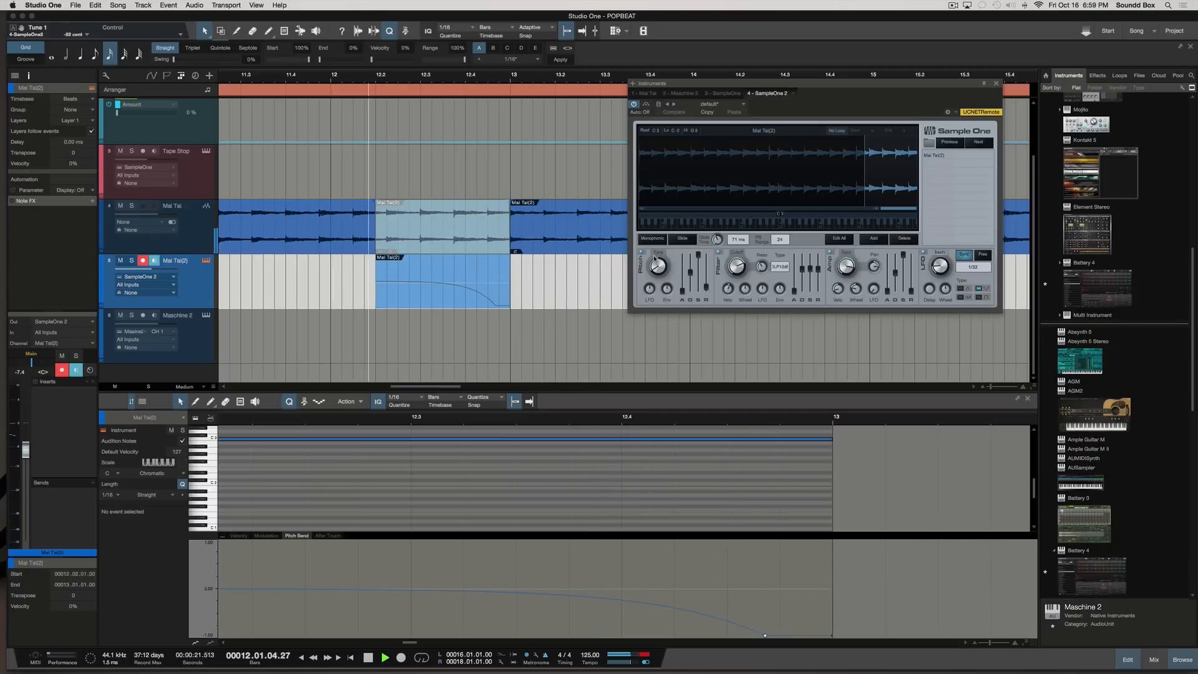
left_click_drag(659, 269, 660, 253)
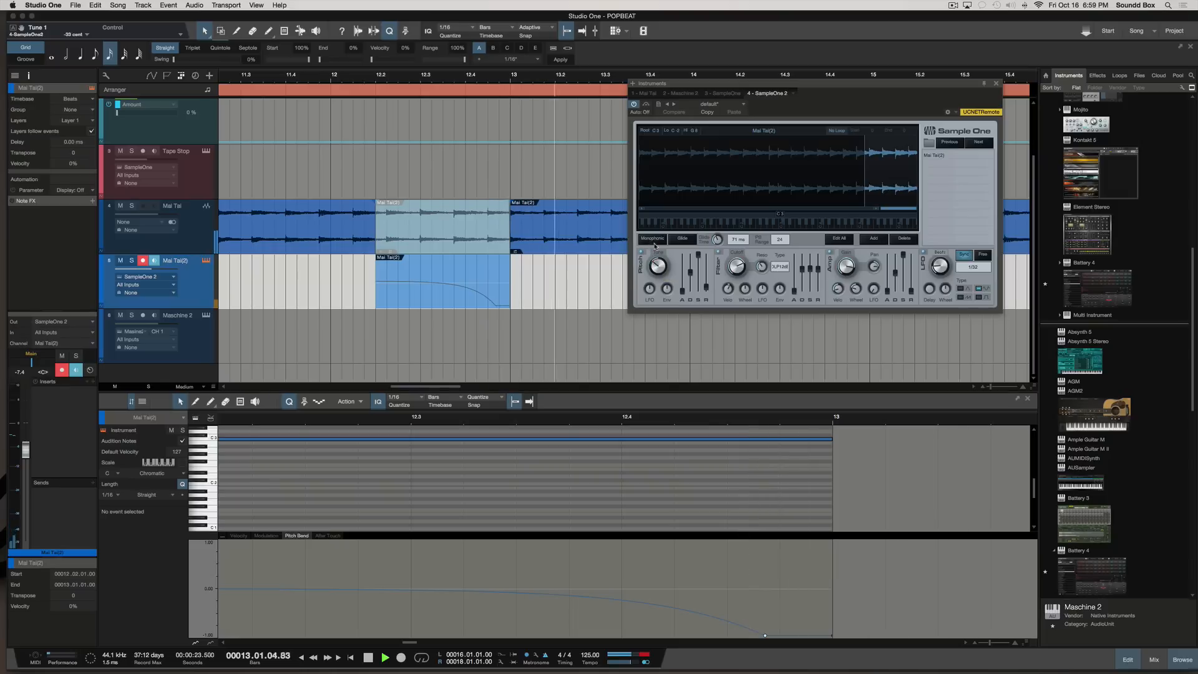
key("space")
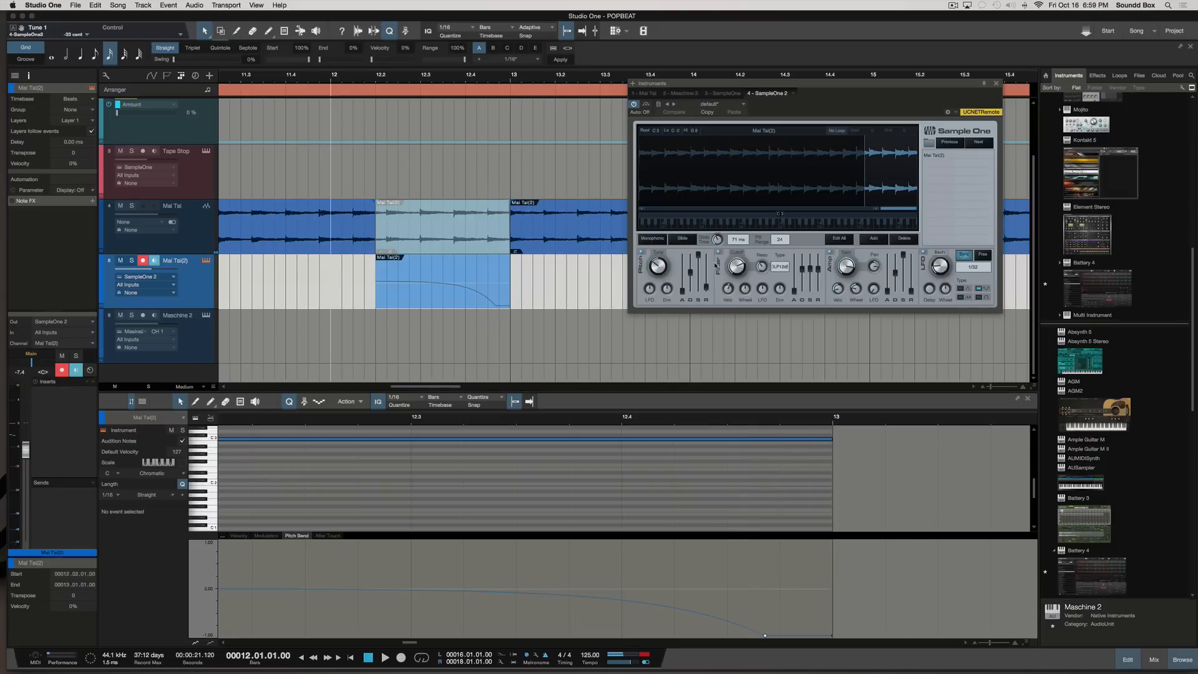